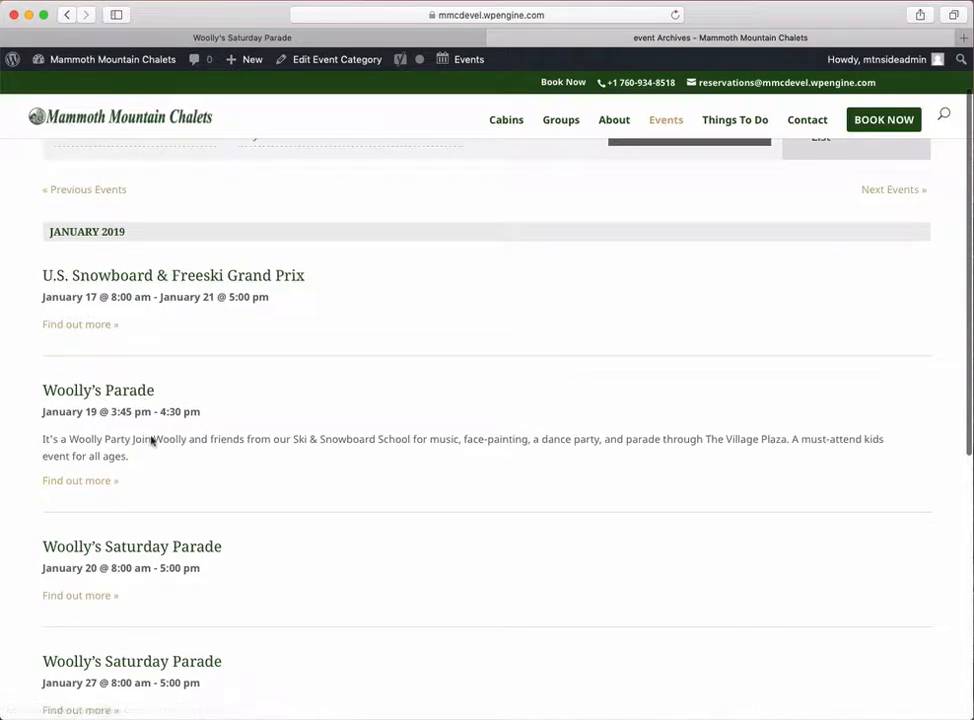
- Create a new calendar event titled "Woolly's Saturday Parade"
scroll(150, 328, up, 2)
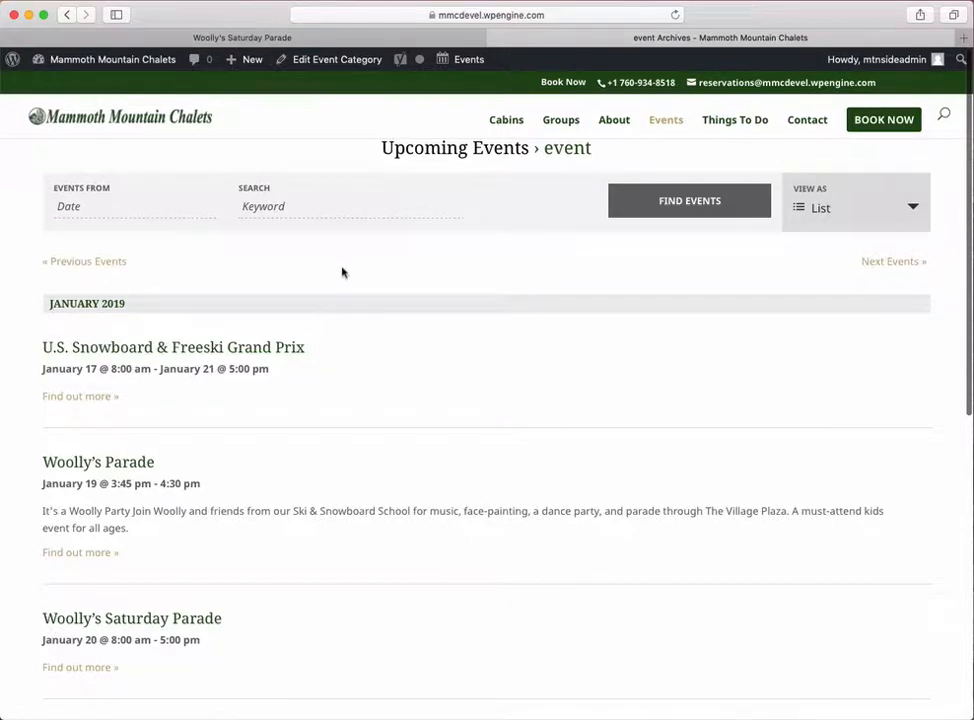
mouse_move(466, 66)
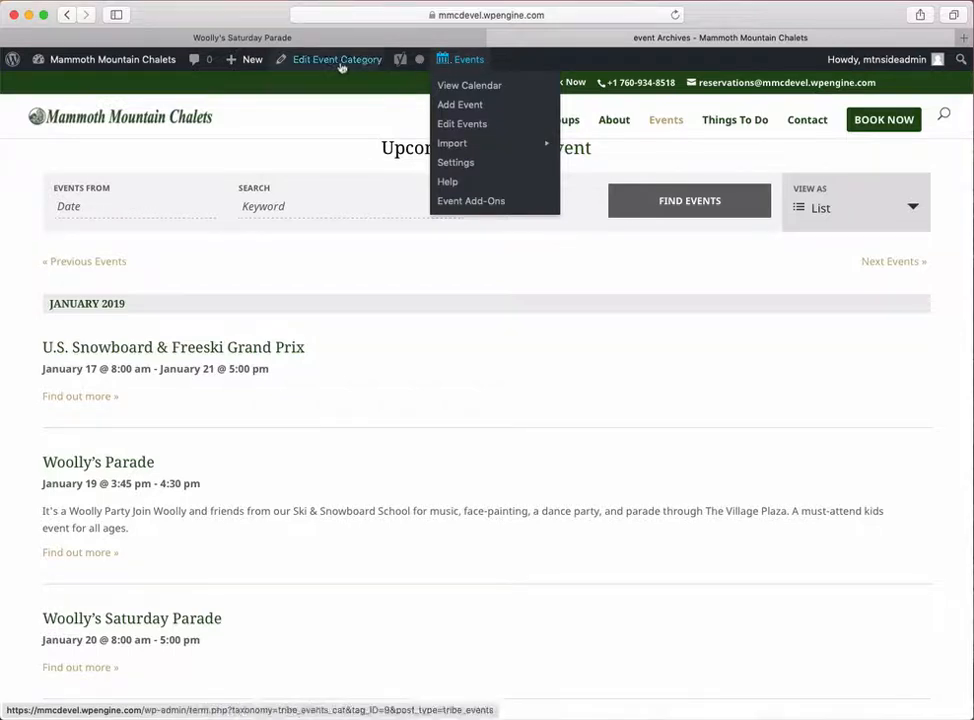
click(469, 108)
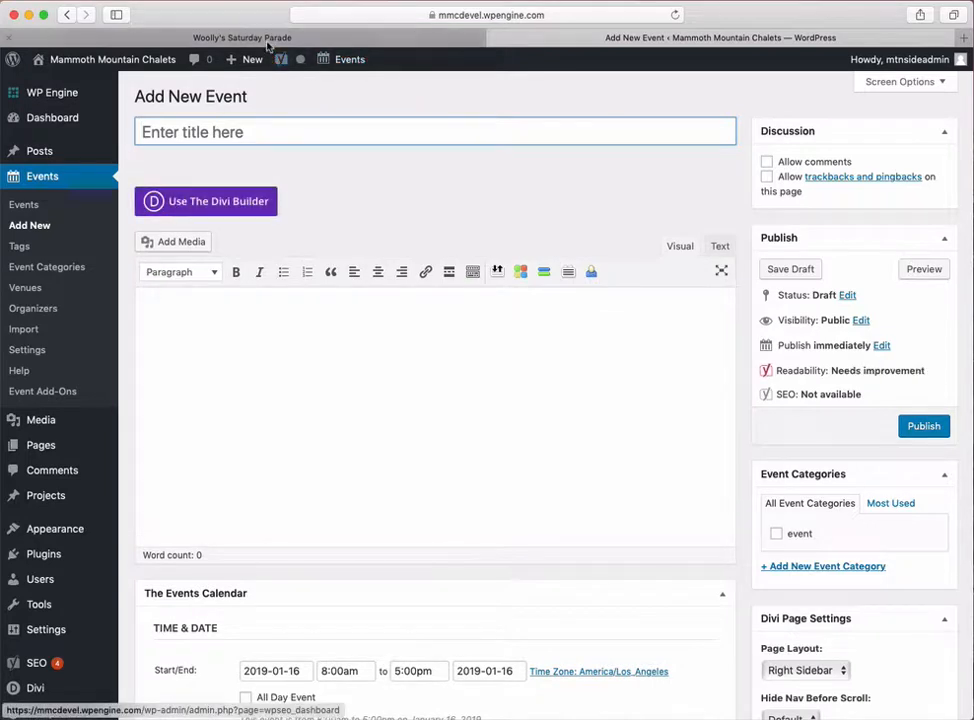
click(236, 131)
text(Wooly)
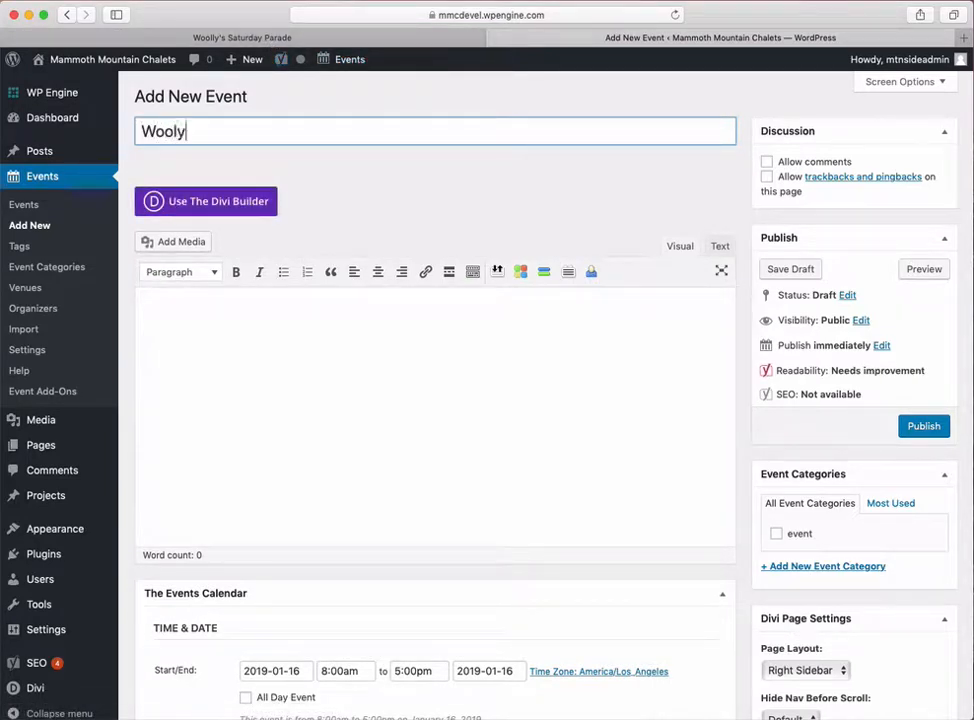
key(BackSpace)
text(ly's Saturday Parade)
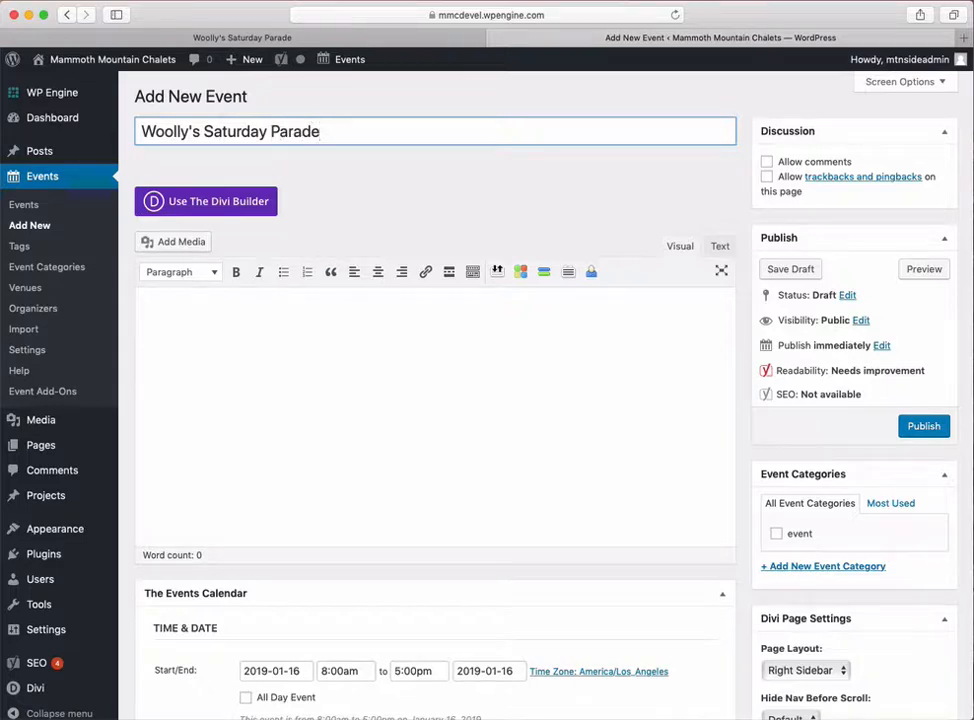
key(Tab)
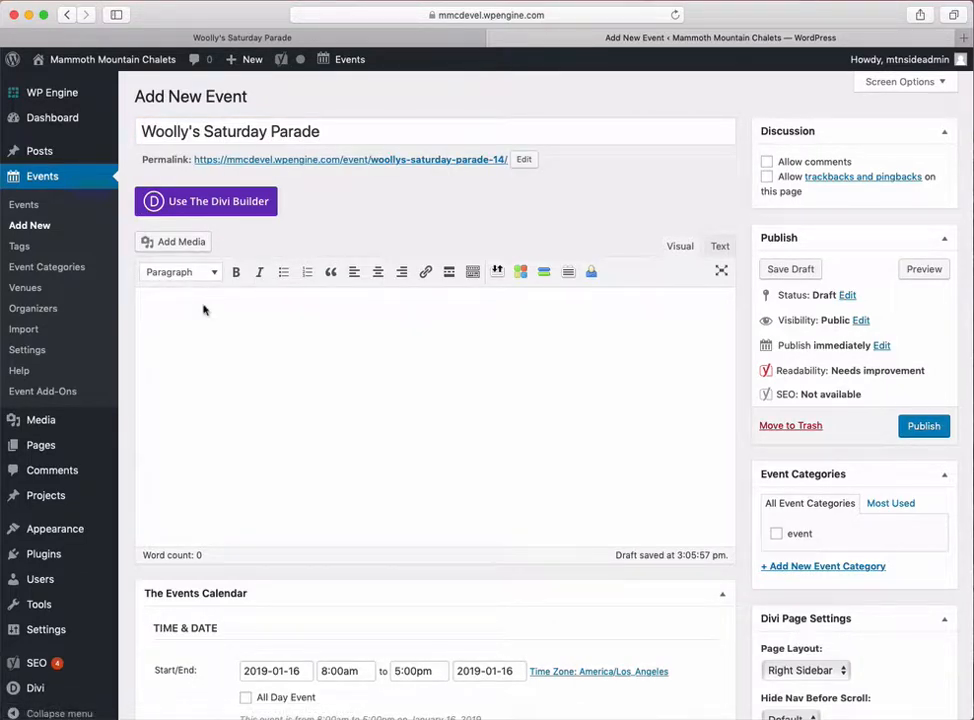
- Add the "It's a Woolly Party" heading and the "Join Woolly and friends" paragraph as the event description, removing the blank lines between them
text(It's a Woolly Party  Join Woolly and friends from our Ski & Snowboard School for music, face-painting, a dance party, and parade through The Village Plaza. A must-attend kids event for all ages.)
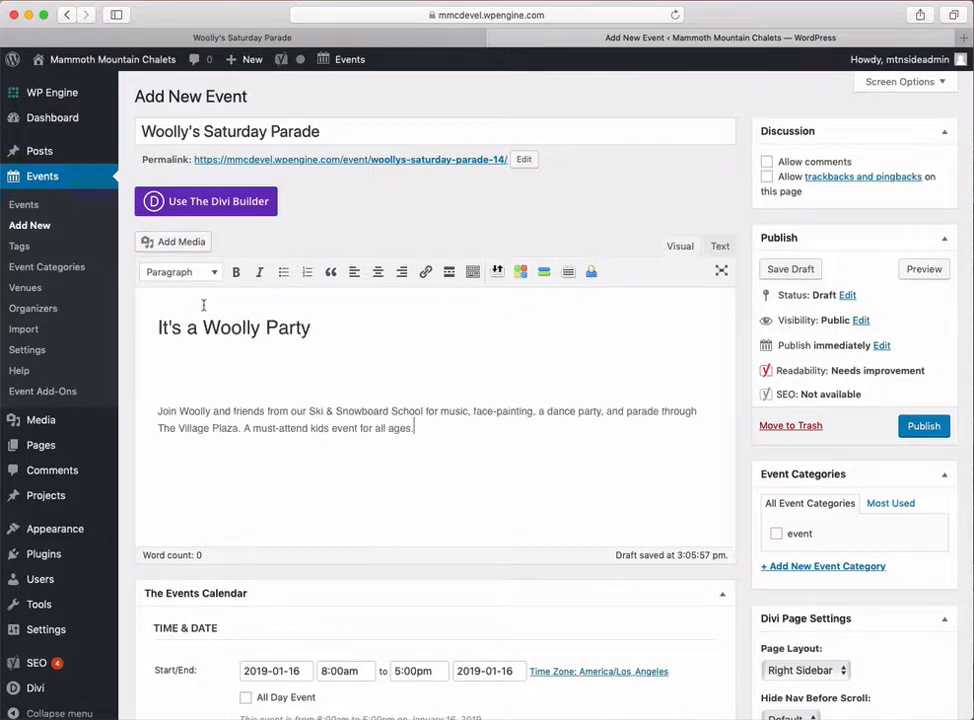
click(313, 328)
key(Delete)
key(Delete)
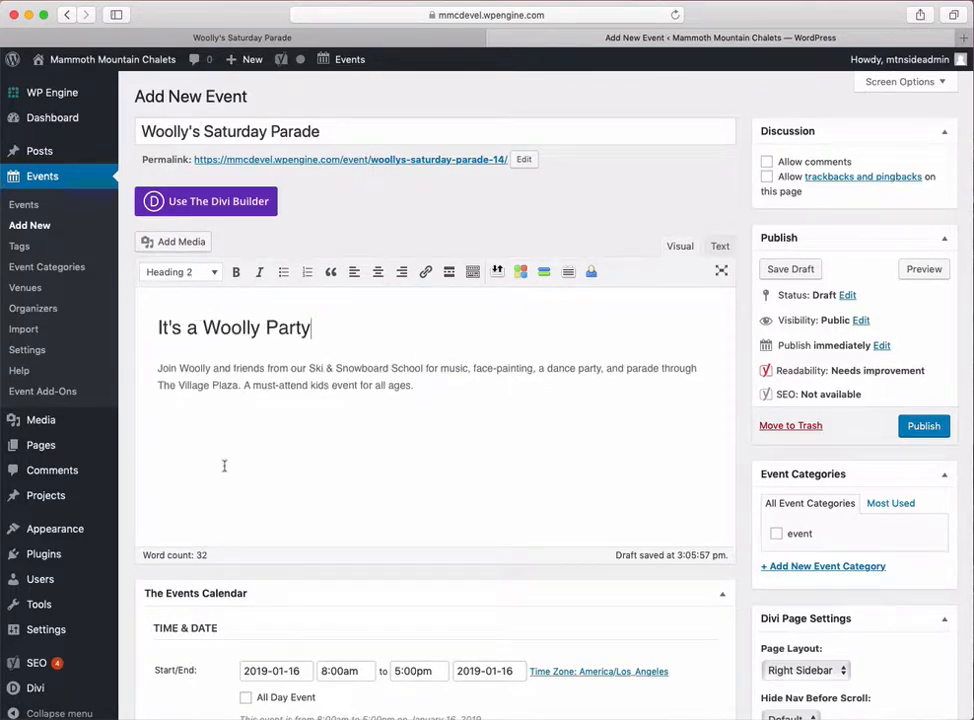
- Set the event date to 2019-01-26 and its start time to 4:00pm
scroll(224, 465, down, 5)
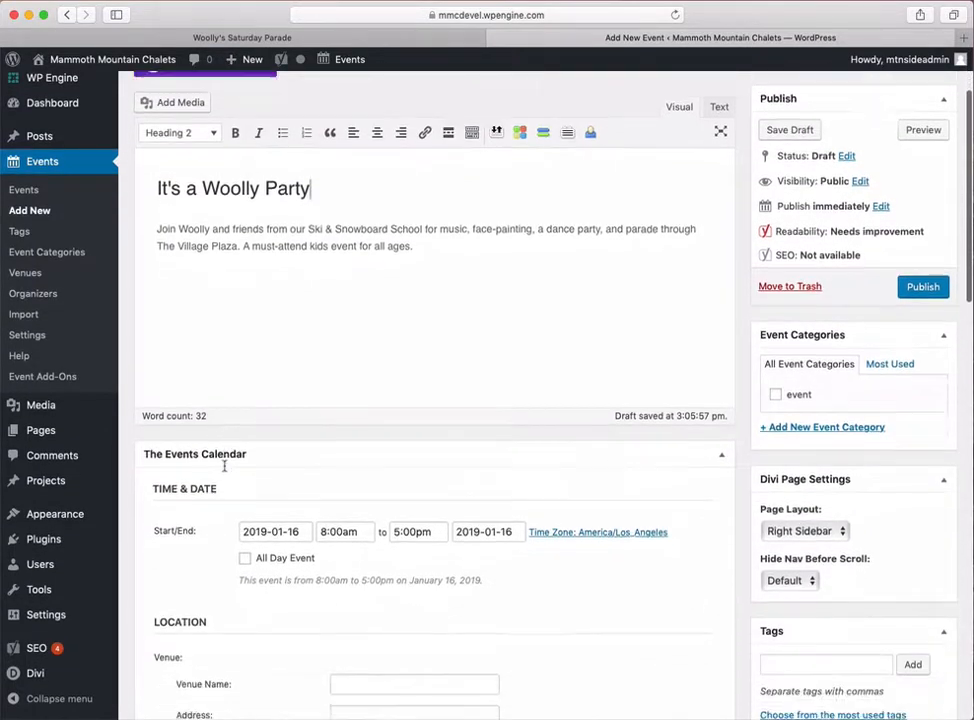
scroll(224, 465, down, 5)
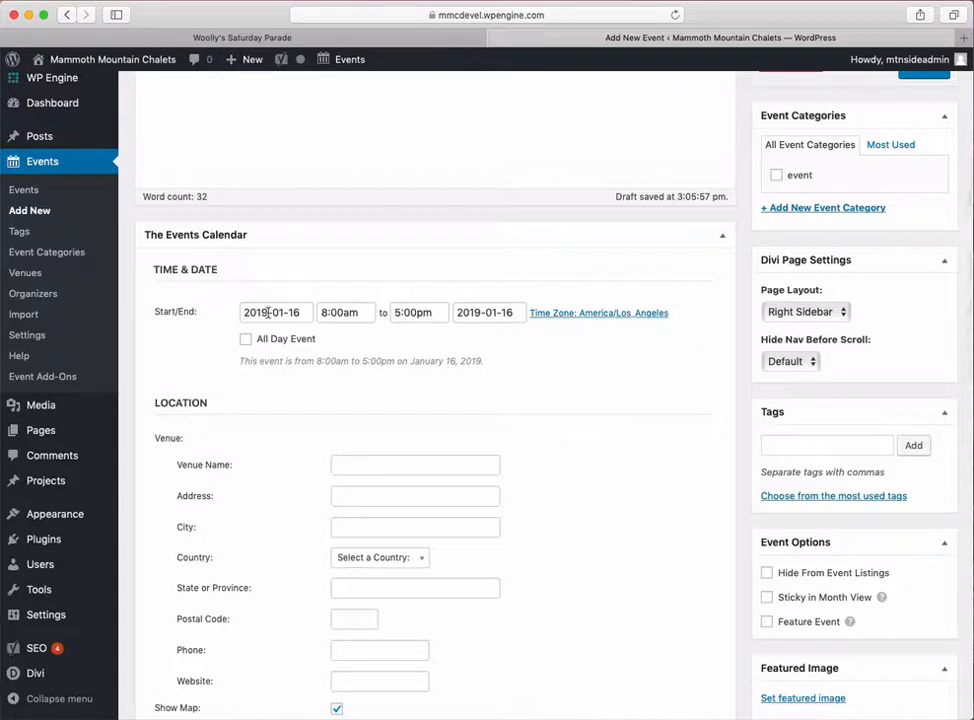
click(303, 312)
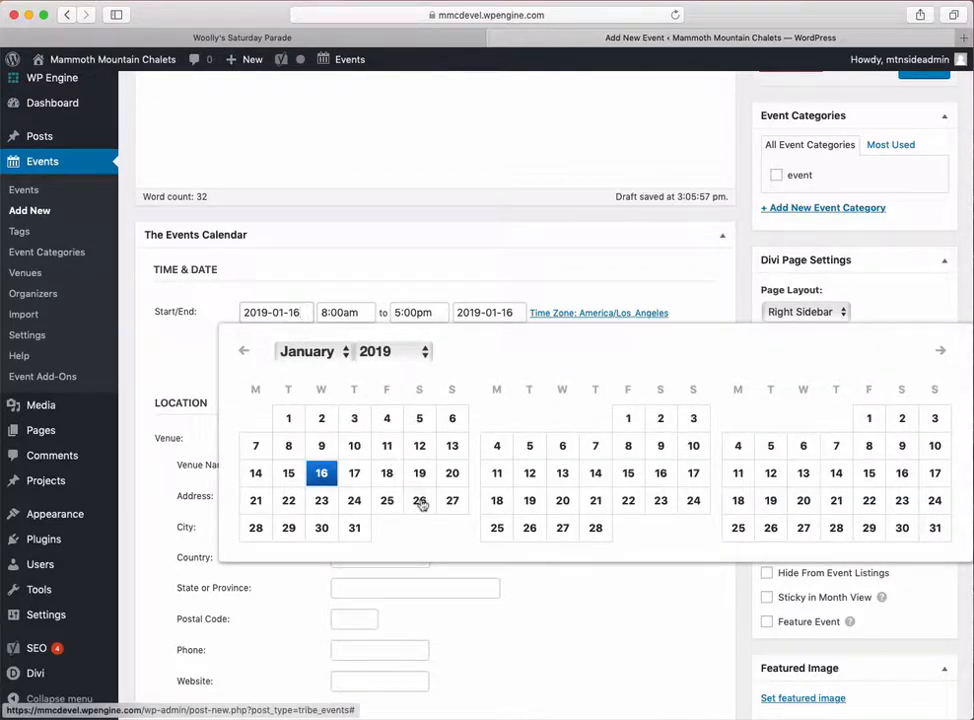
click(421, 504)
click(330, 318)
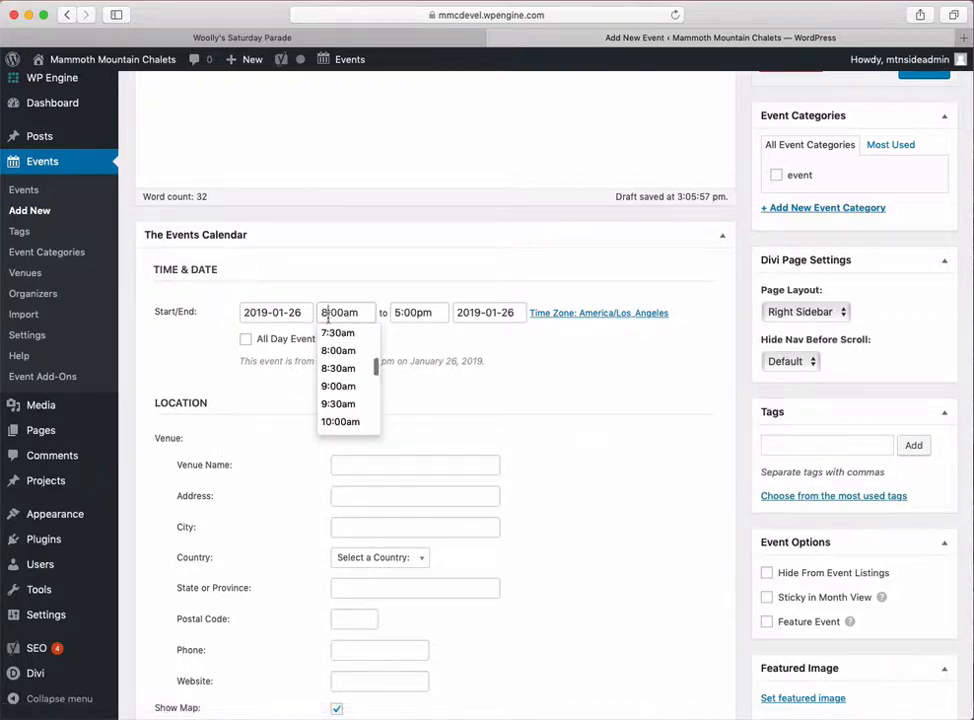
scroll(345, 405, down, 6)
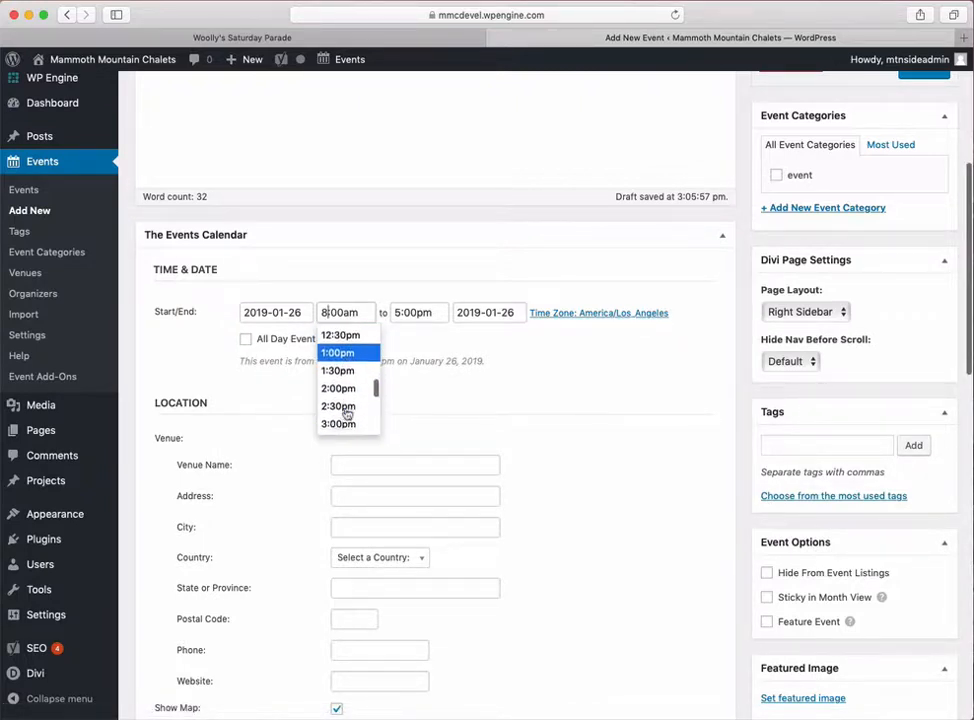
click(347, 418)
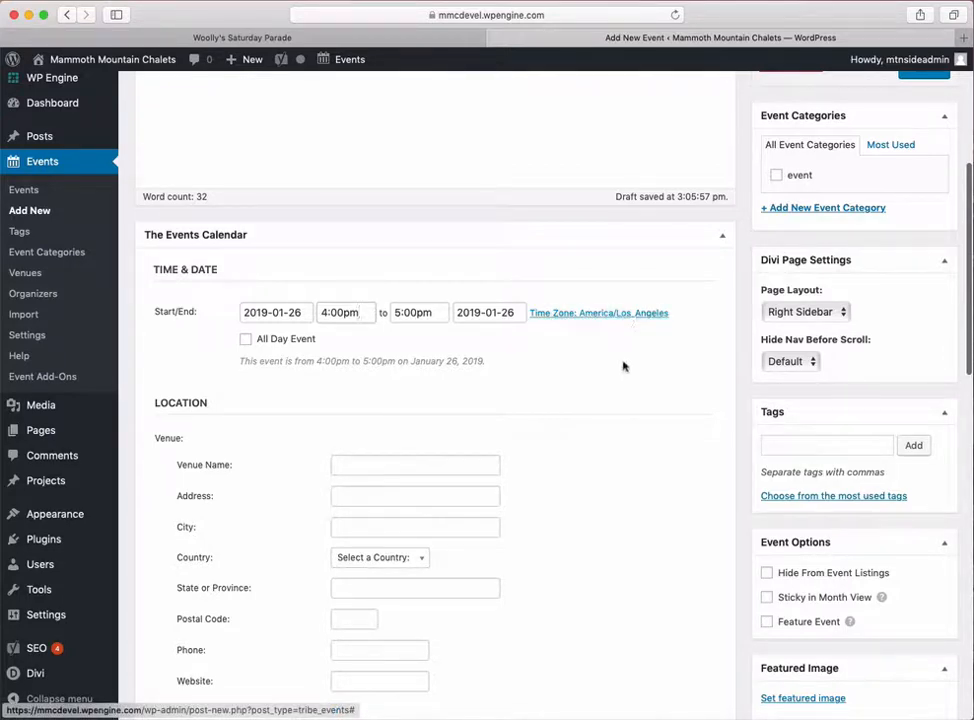
- Name the event venue "The Village" and fill in its street address and city
scroll(550, 372, down, 2)
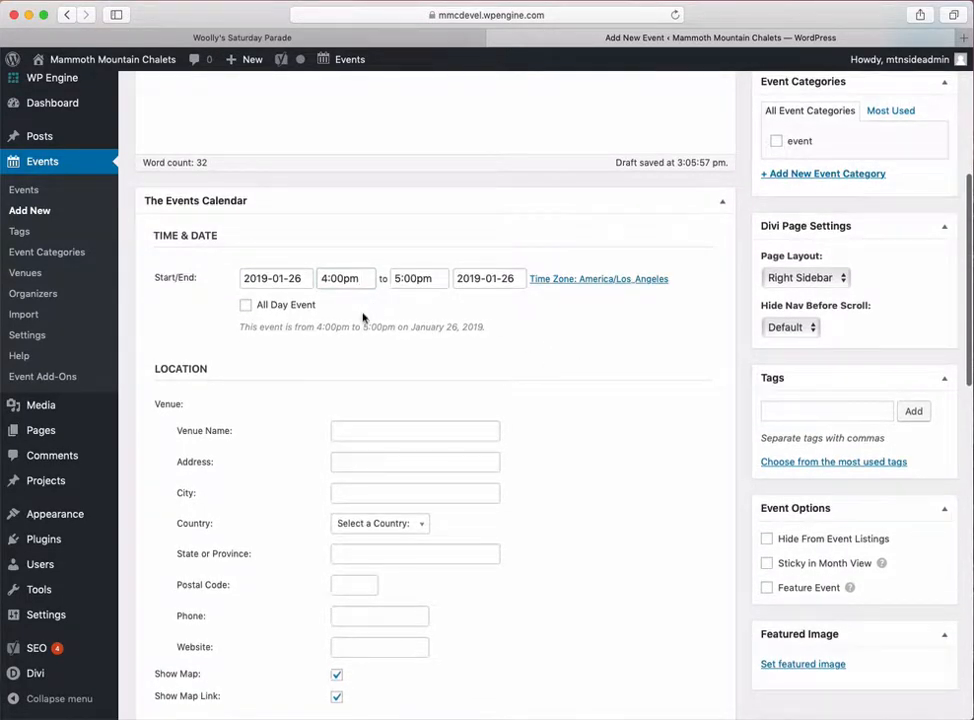
scroll(363, 318, down, 4)
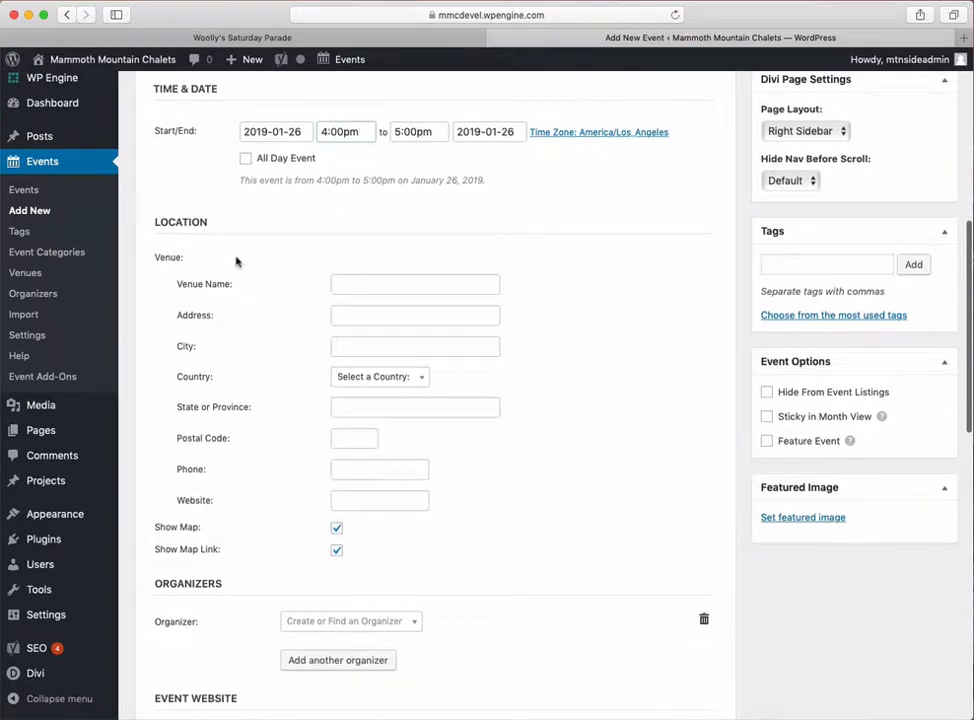
click(370, 285)
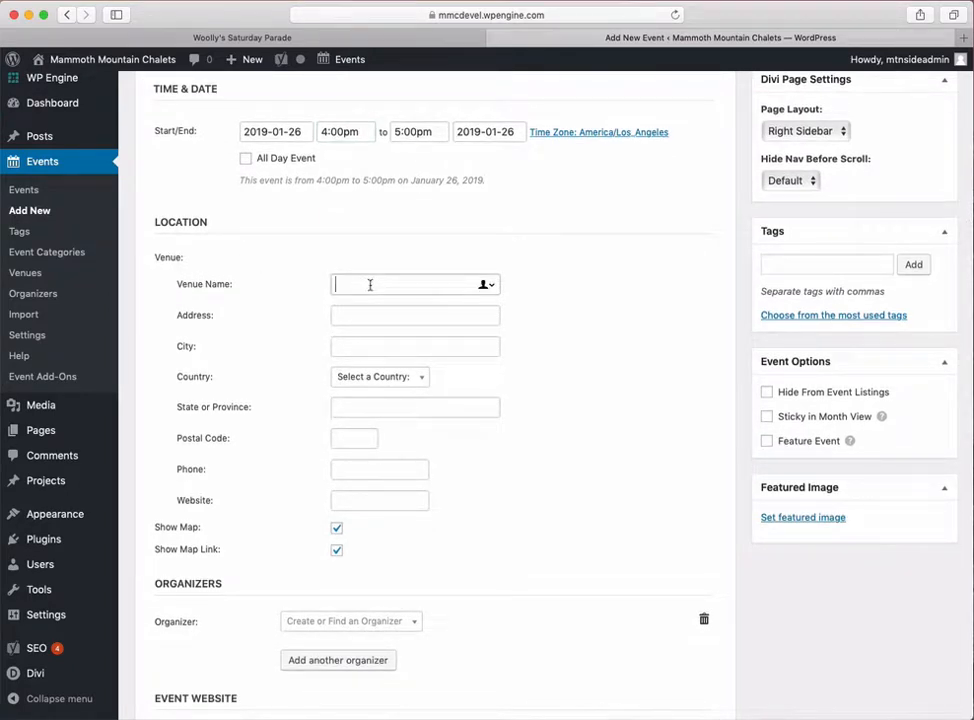
text(The Village)
key(Tab)
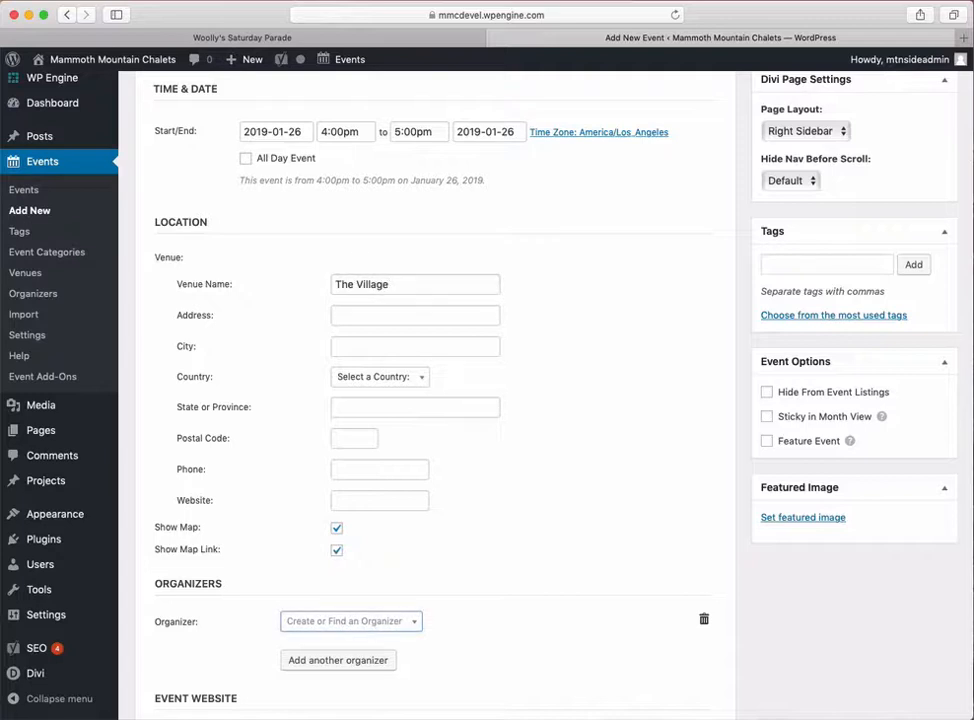
click(407, 317)
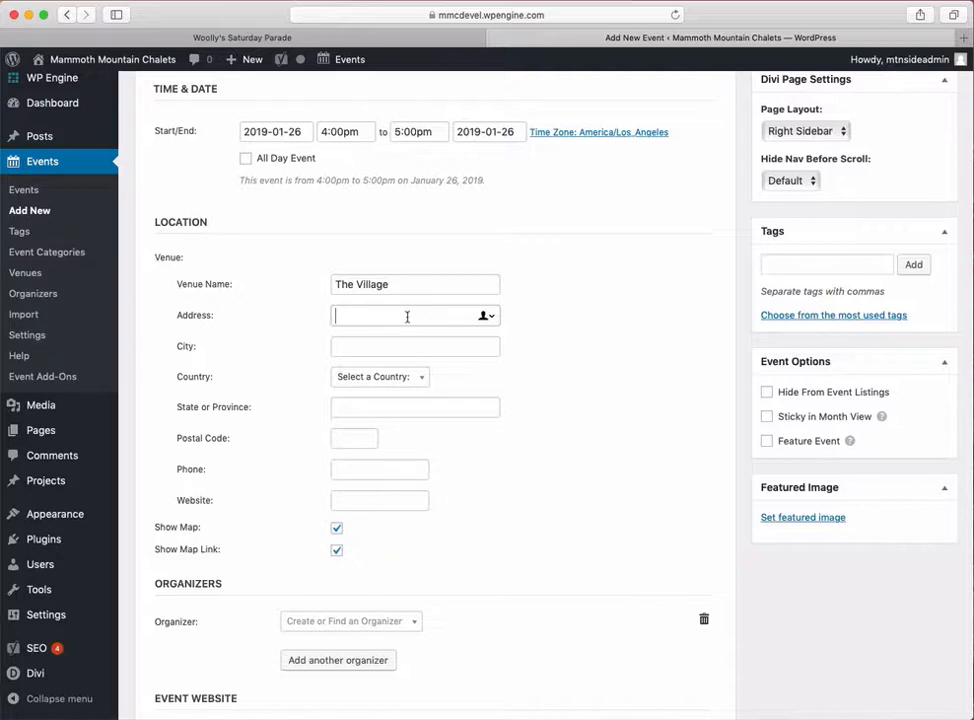
text(6201 Minaret Rd)
key(Tab)
text(Mammoth Lakes)
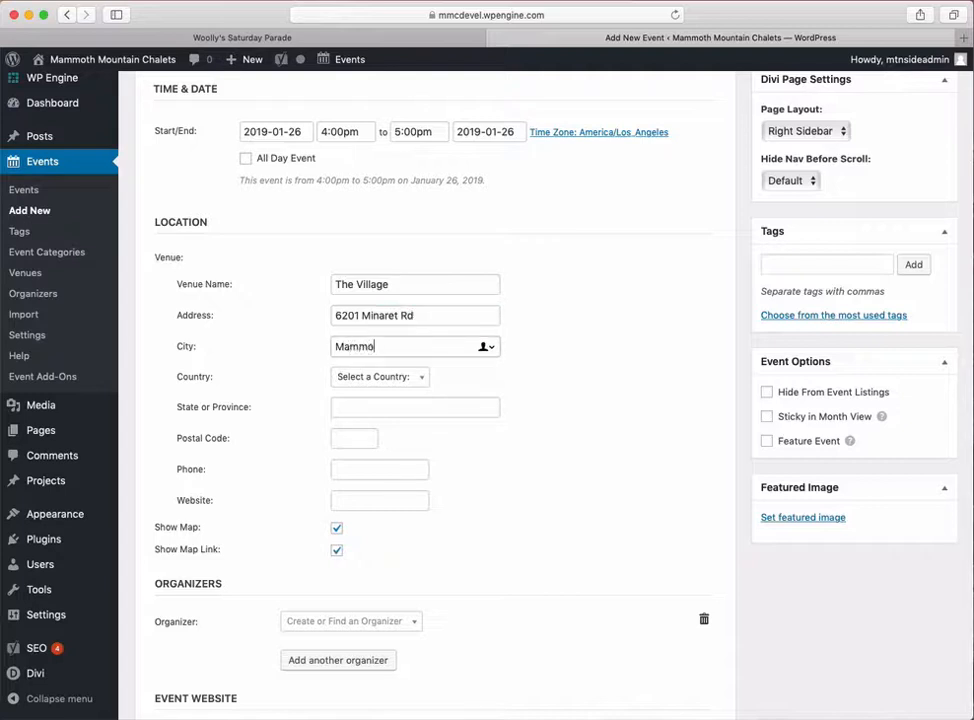
- Select United States as the venue's country and California as its state
key(Tab)
text(u)
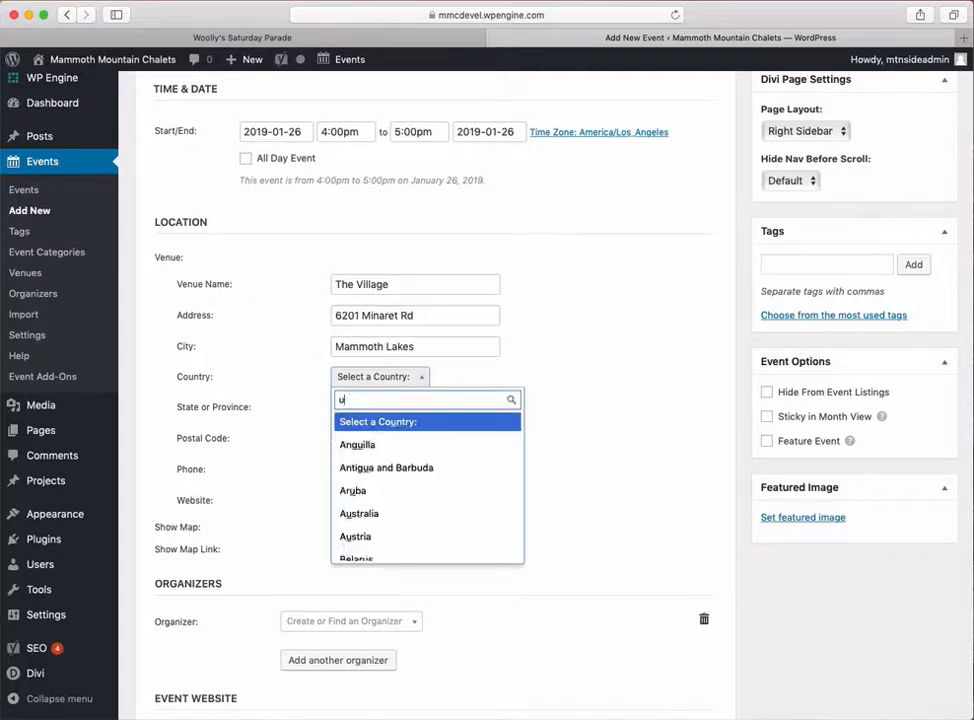
text(nited st)
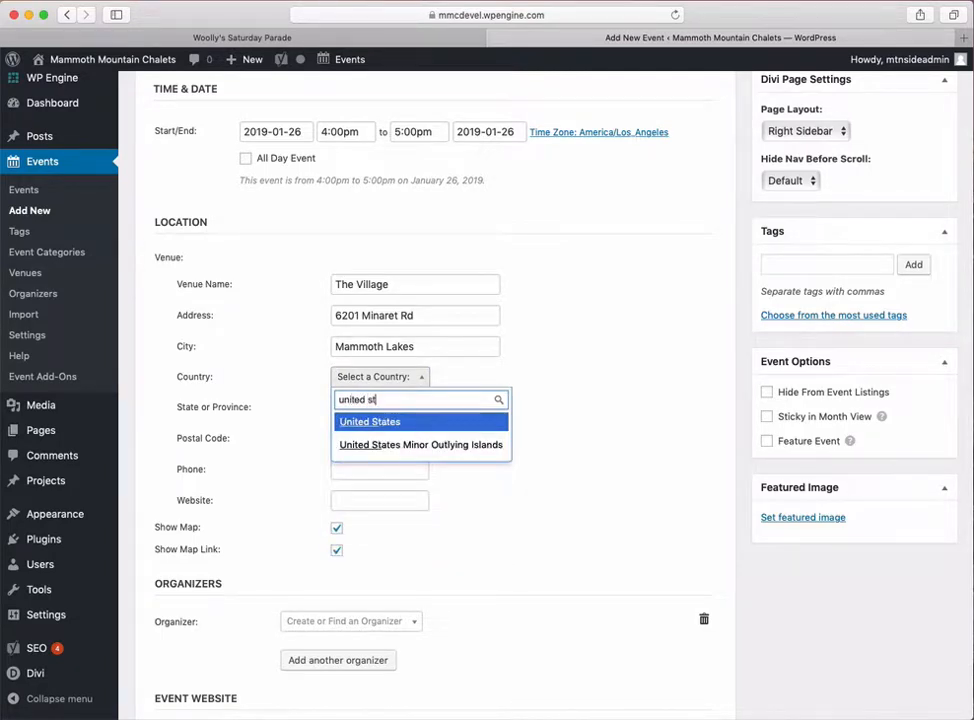
key(Tab)
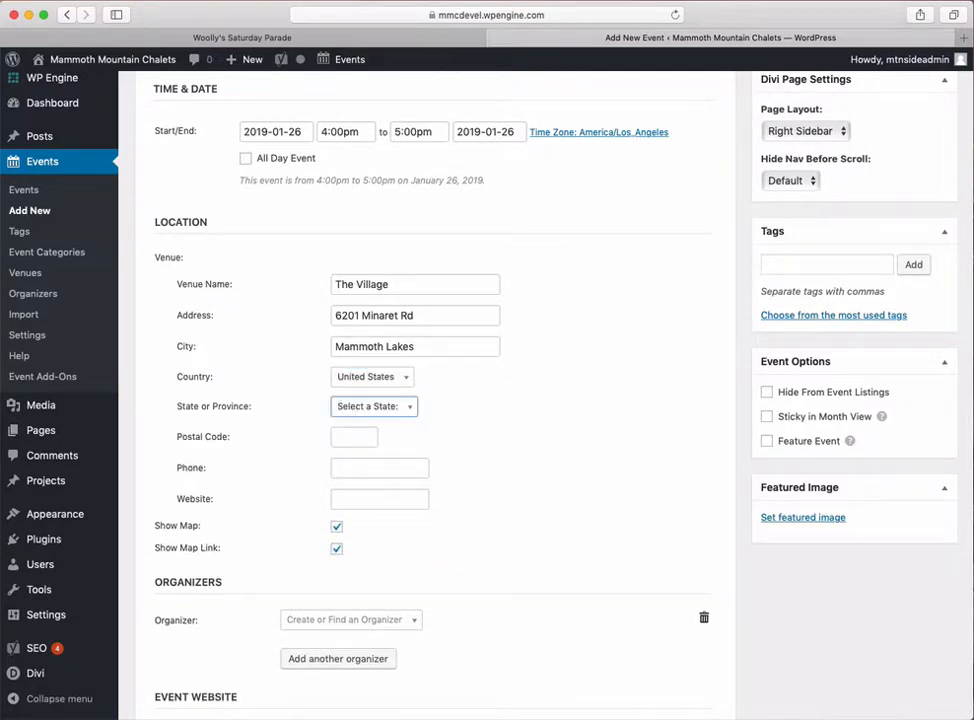
text(c)
key(Down)
key(Tab)
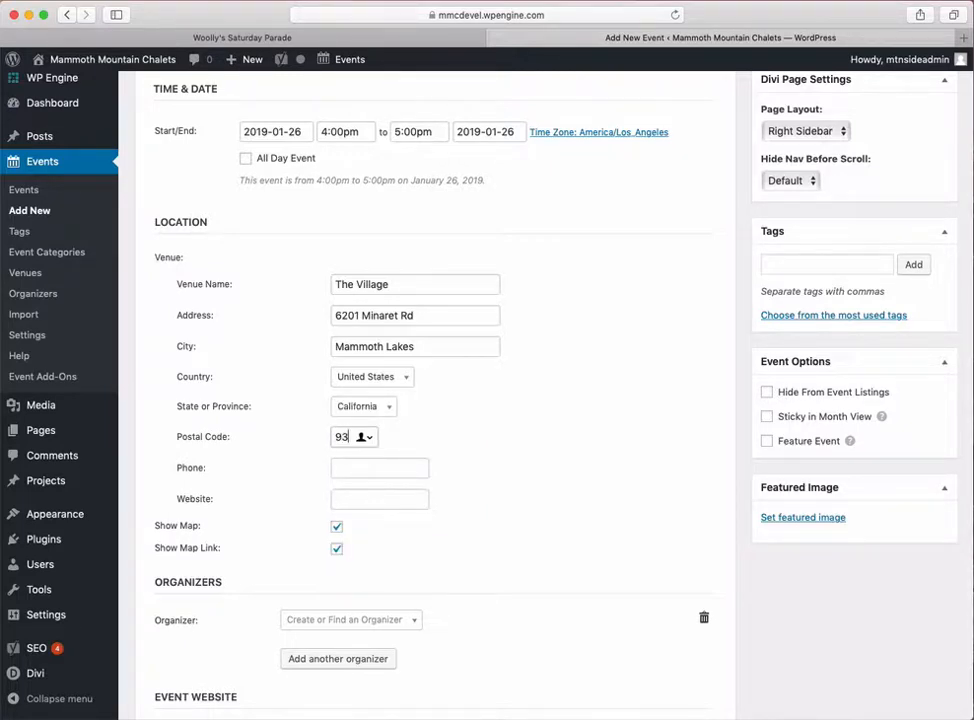
- Fill in the venue's postal code and phone number, and set its website to thewebsite.com
text(93546)
key(Tab)
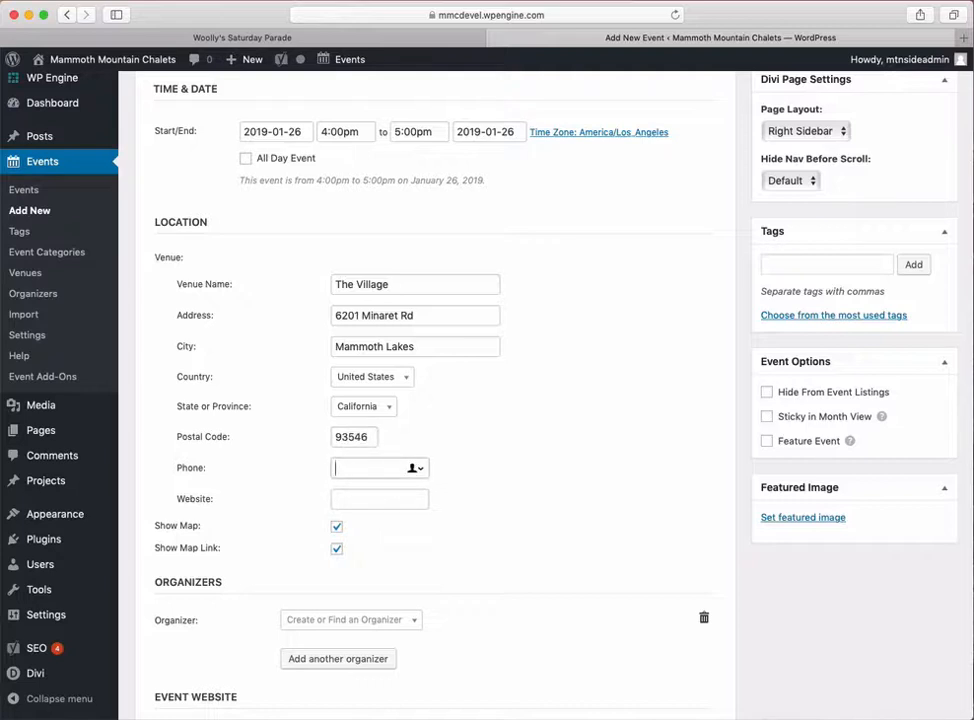
text(888.888.8888)
key(Tab)
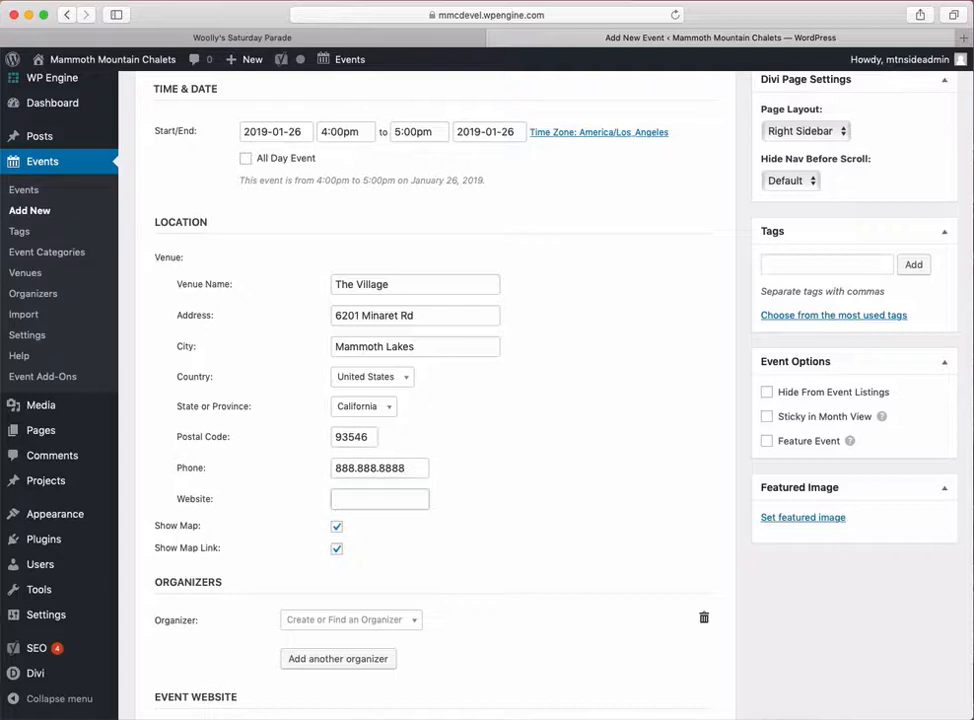
text(thes)
text(ebsite.com)
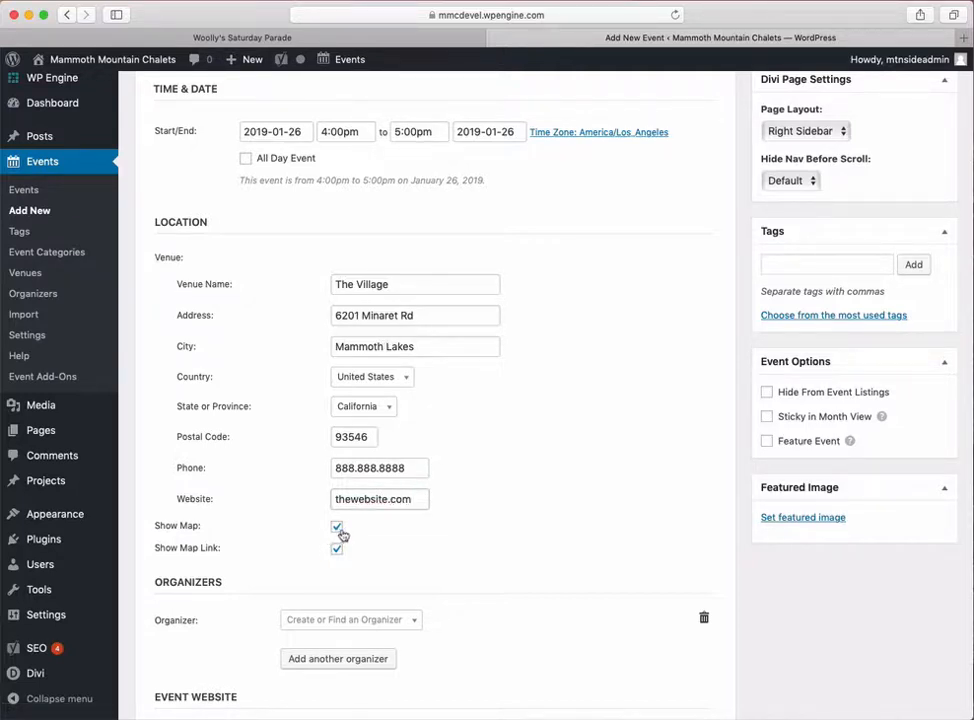
- Assign Mammoth Mountain as the event organizer, and remove that organizer entry from the event
scroll(350, 522, down, 1)
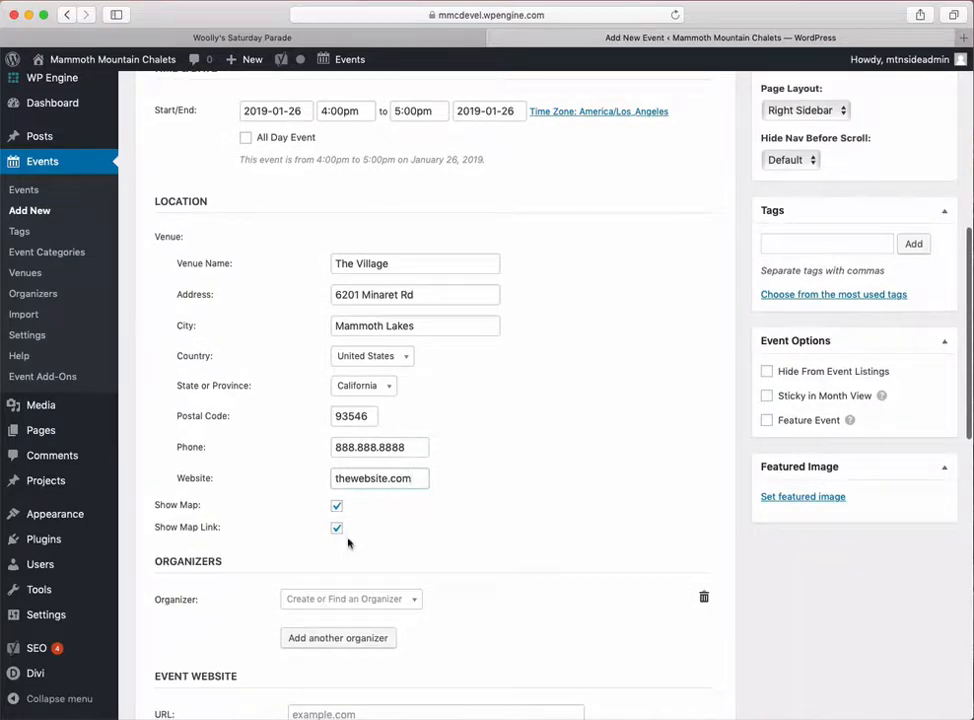
scroll(397, 531, down, 4)
scroll(397, 533, down, 4)
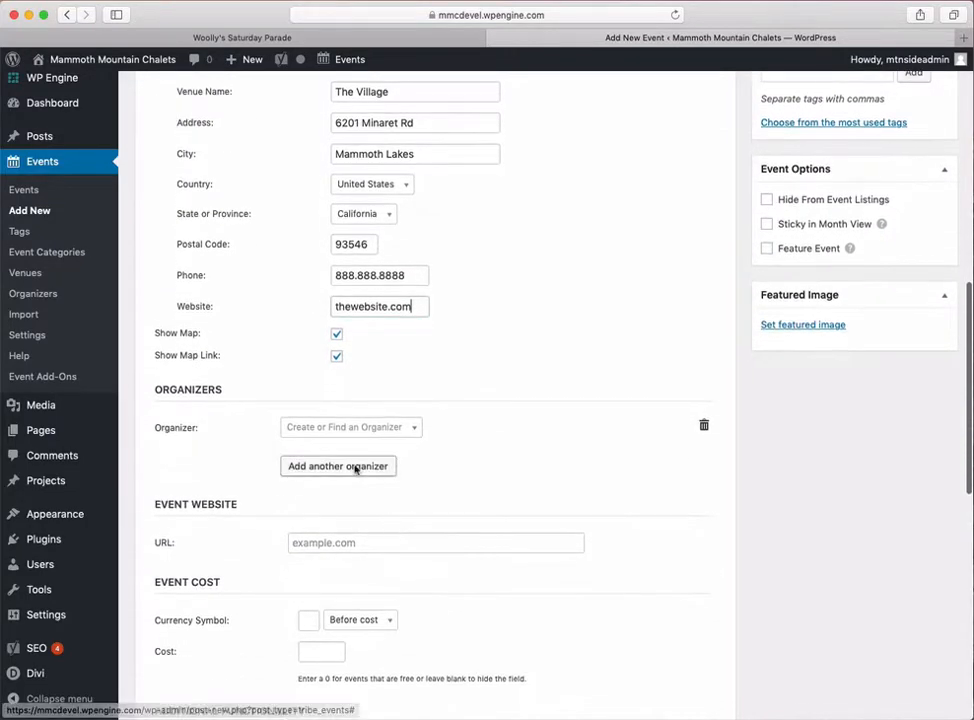
click(414, 428)
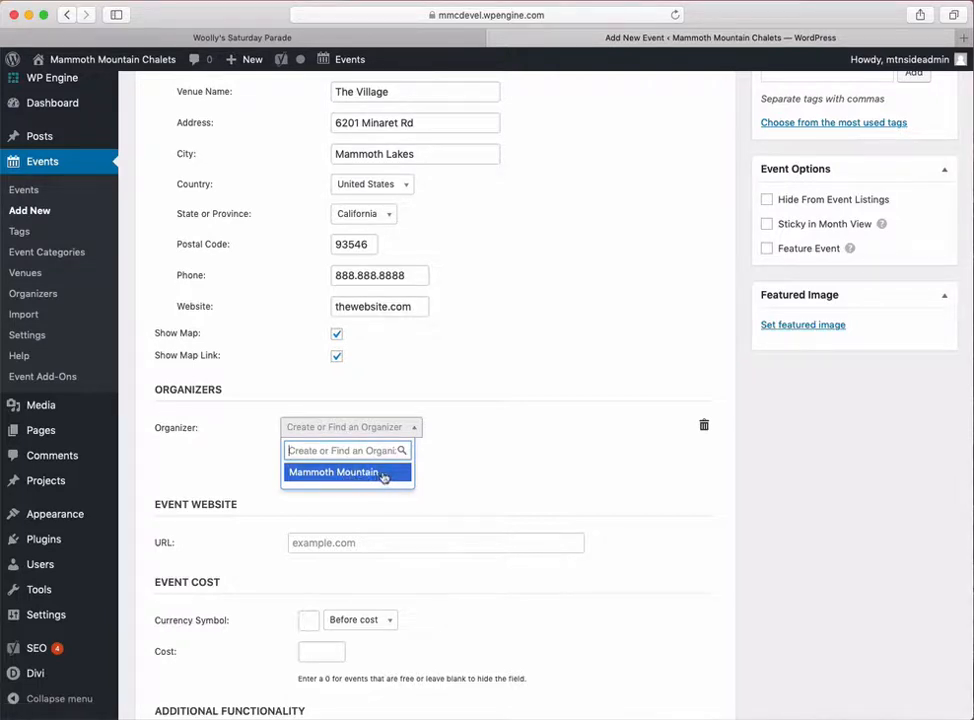
click(372, 474)
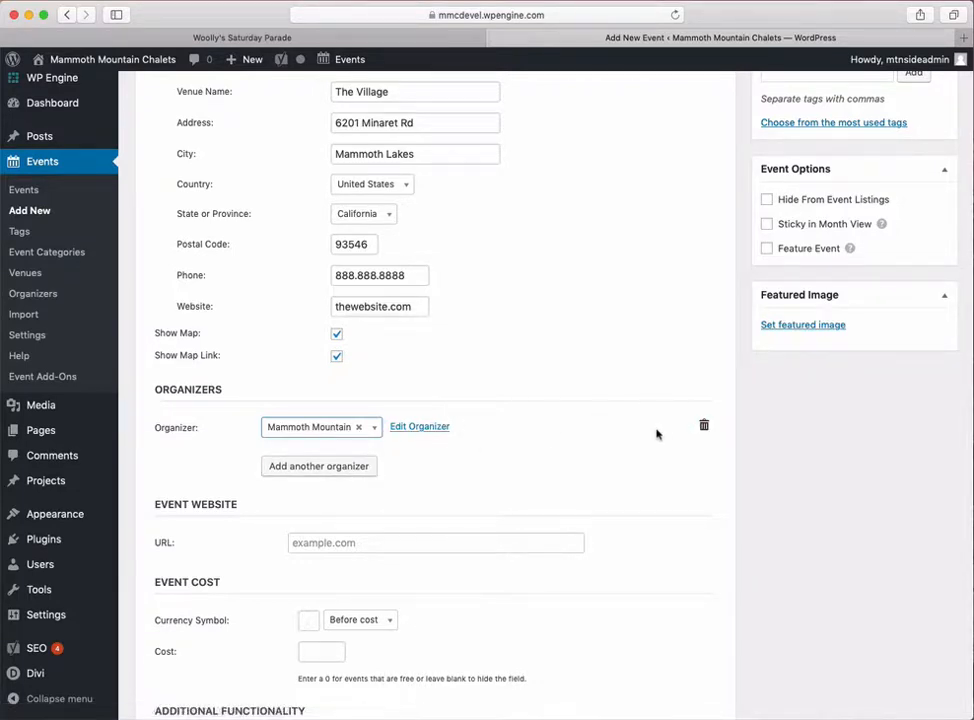
click(704, 428)
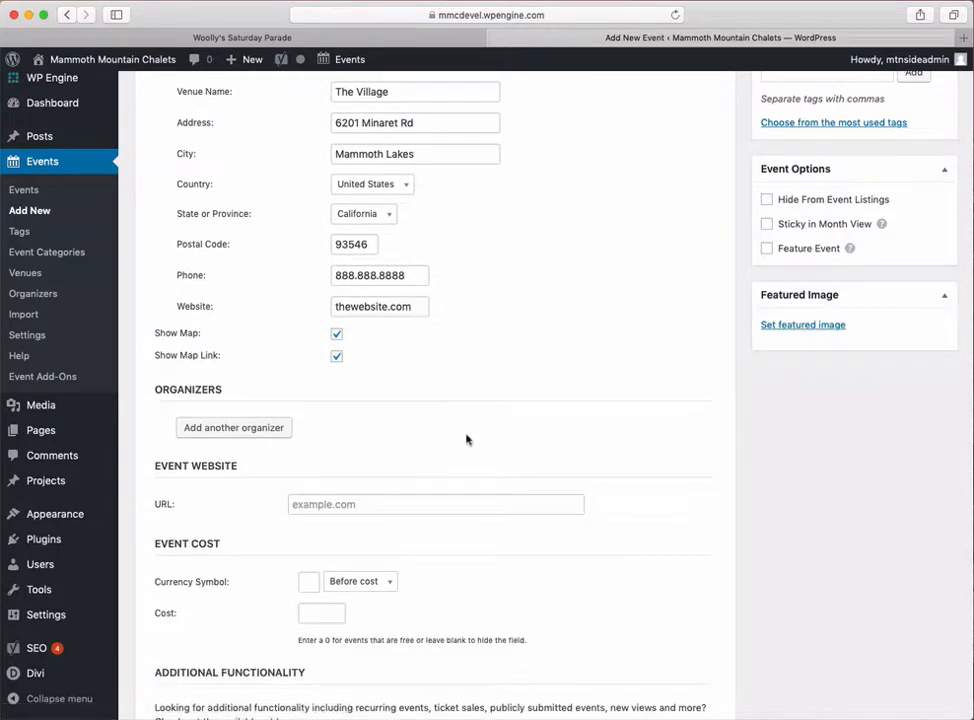
- Enter an event cost of 20 with $ as the currency symbol, and clear both cost fields again
scroll(450, 437, down, 2)
scroll(224, 432, down, 1)
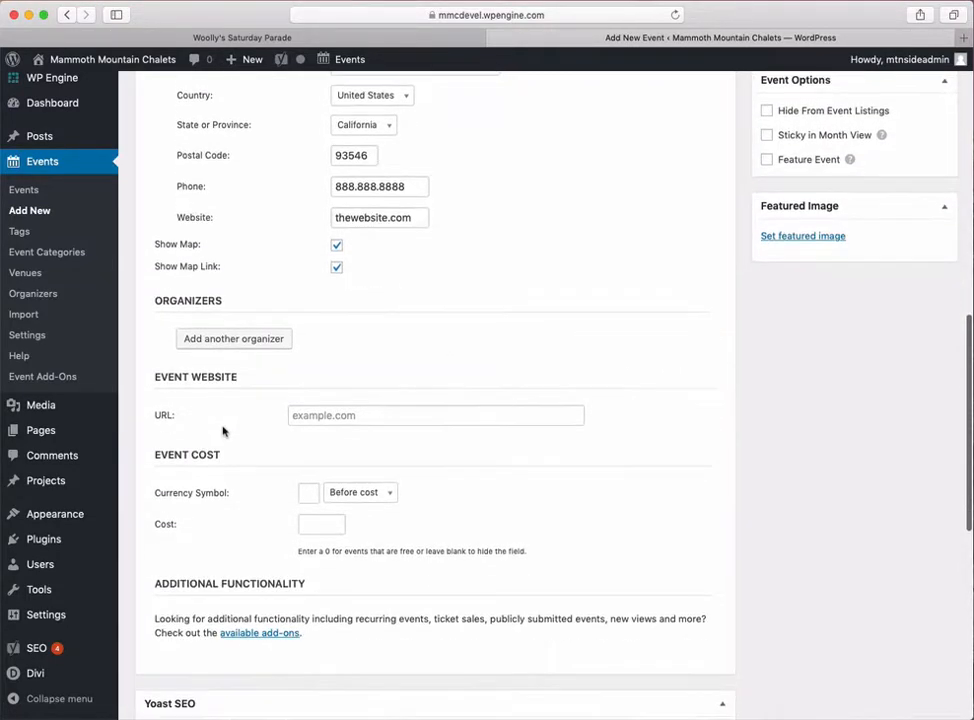
click(354, 415)
scroll(254, 430, down, 2)
scroll(255, 432, down, 2)
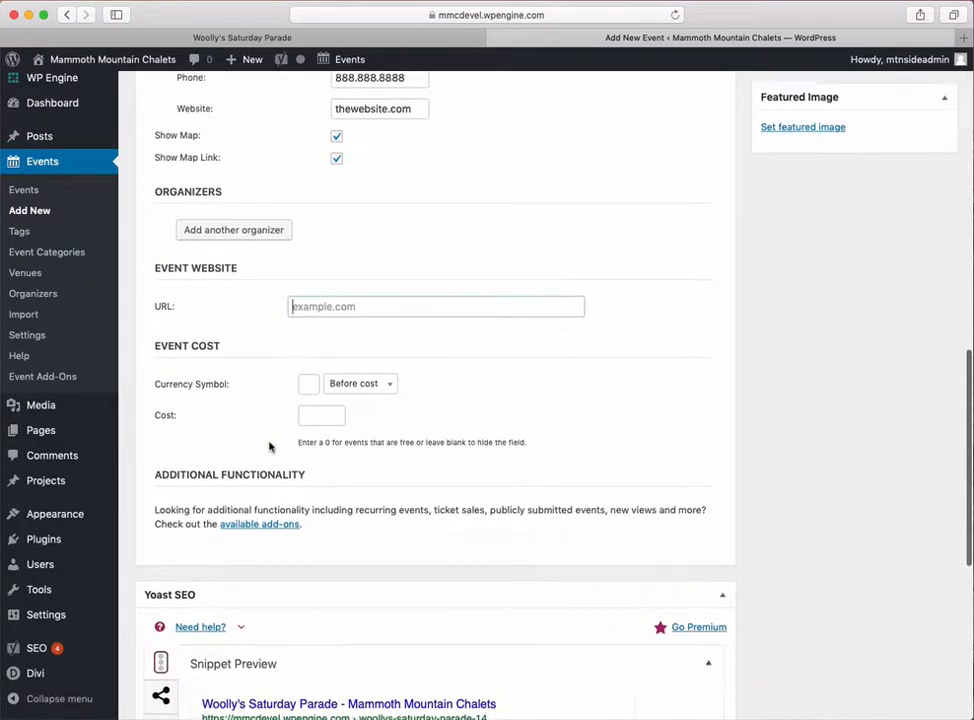
click(309, 380)
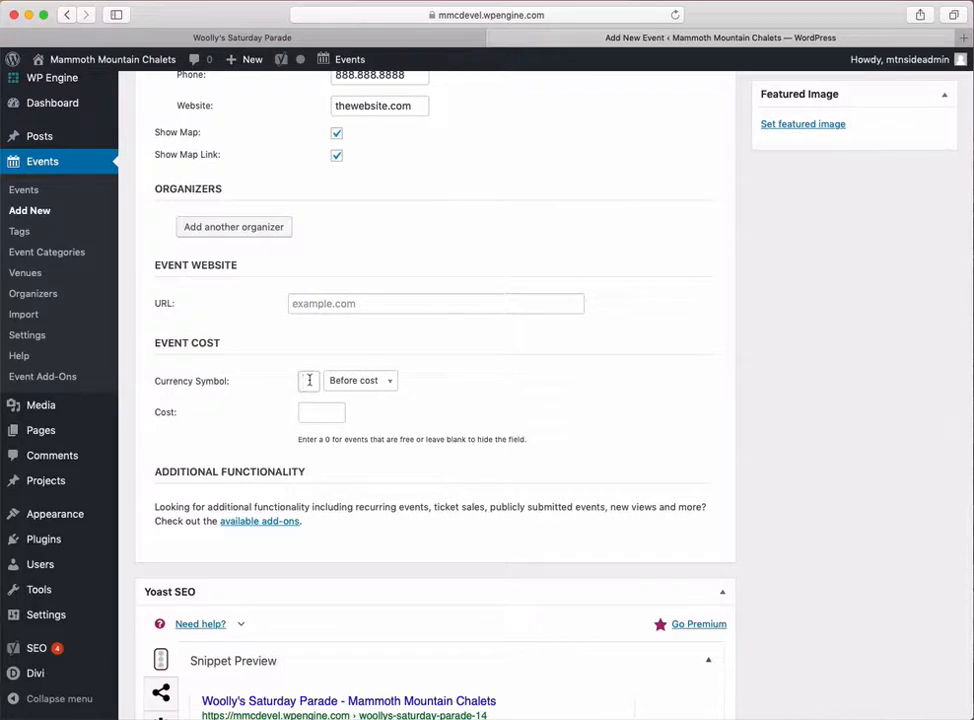
click(326, 417)
text(20)
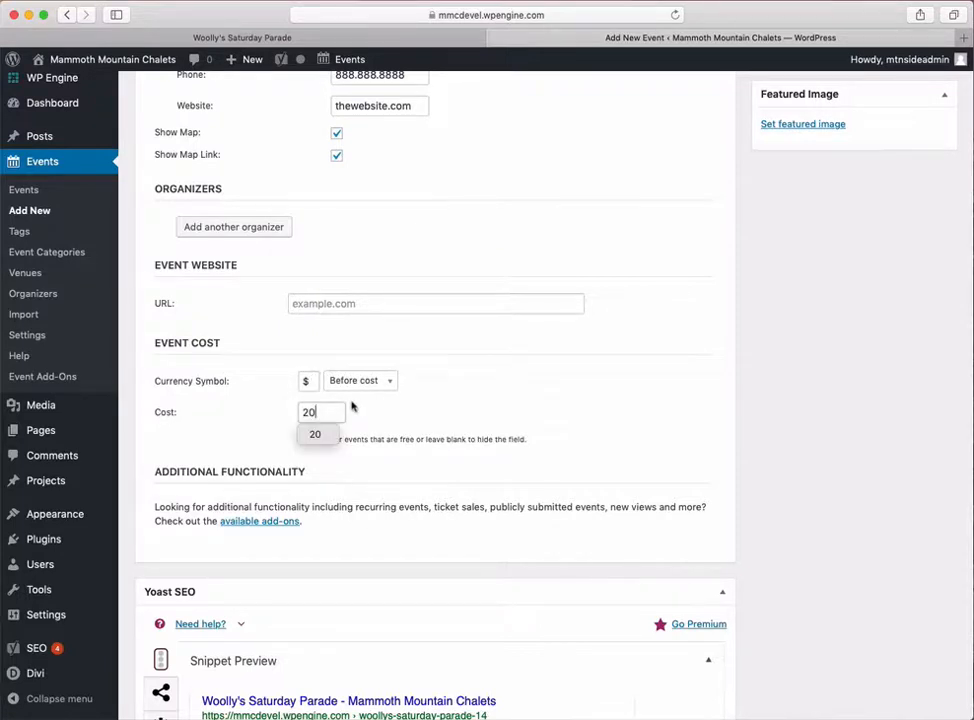
key(BackSpace)
key(BackSpace)
click(360, 381)
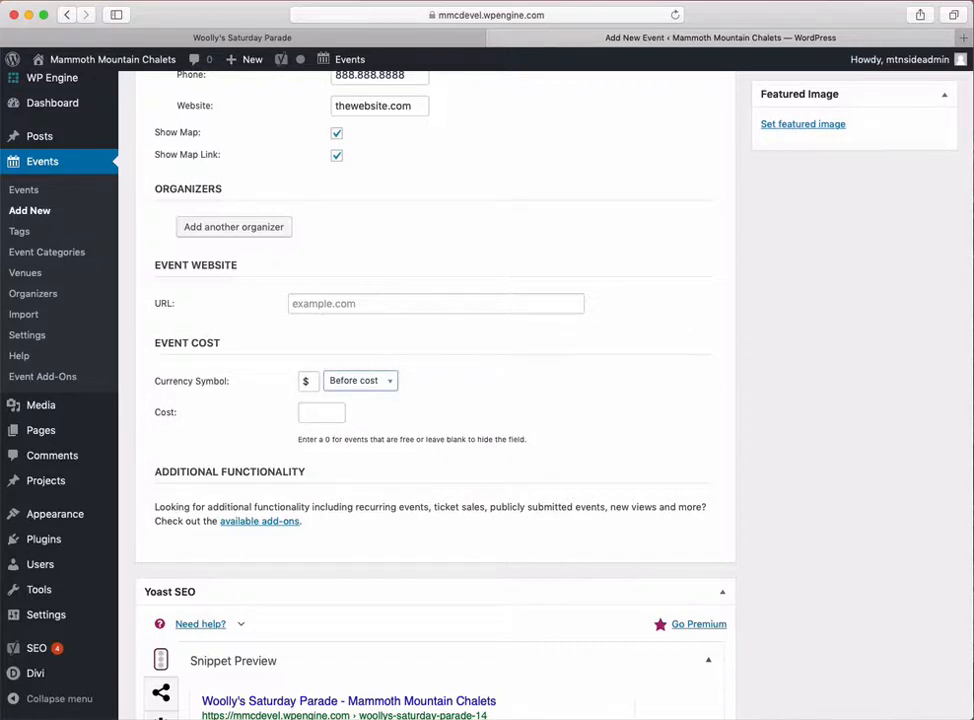
key(shift+Tab)
- Assign the "event" category to the parade and set its Divi page layout to No Sidebar
scroll(676, 341, up, 1)
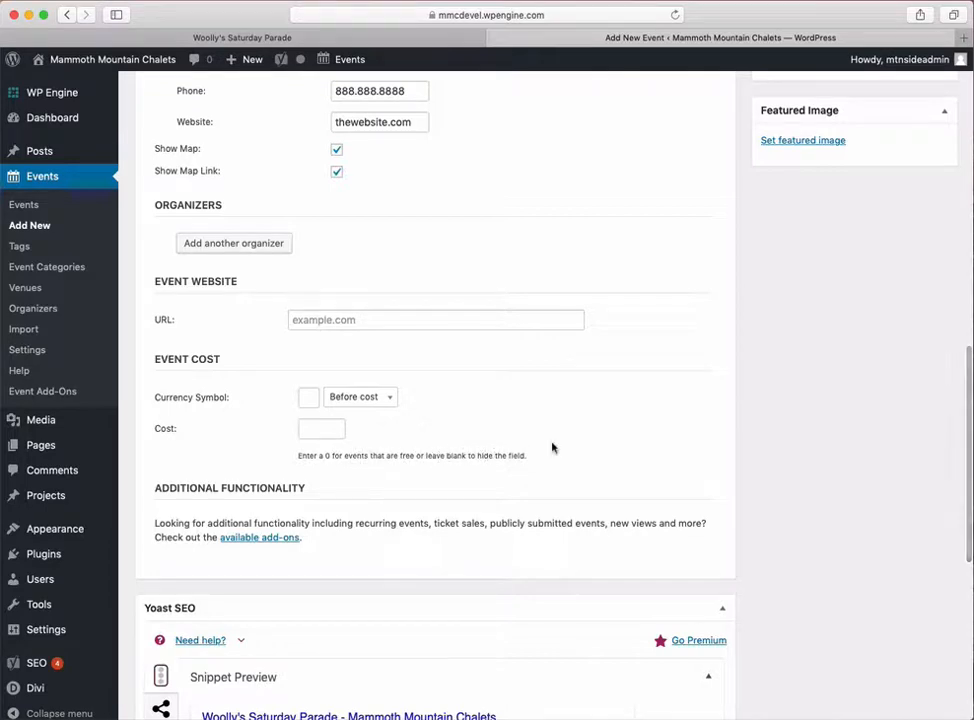
scroll(552, 447, up, 3)
scroll(552, 447, up, 8)
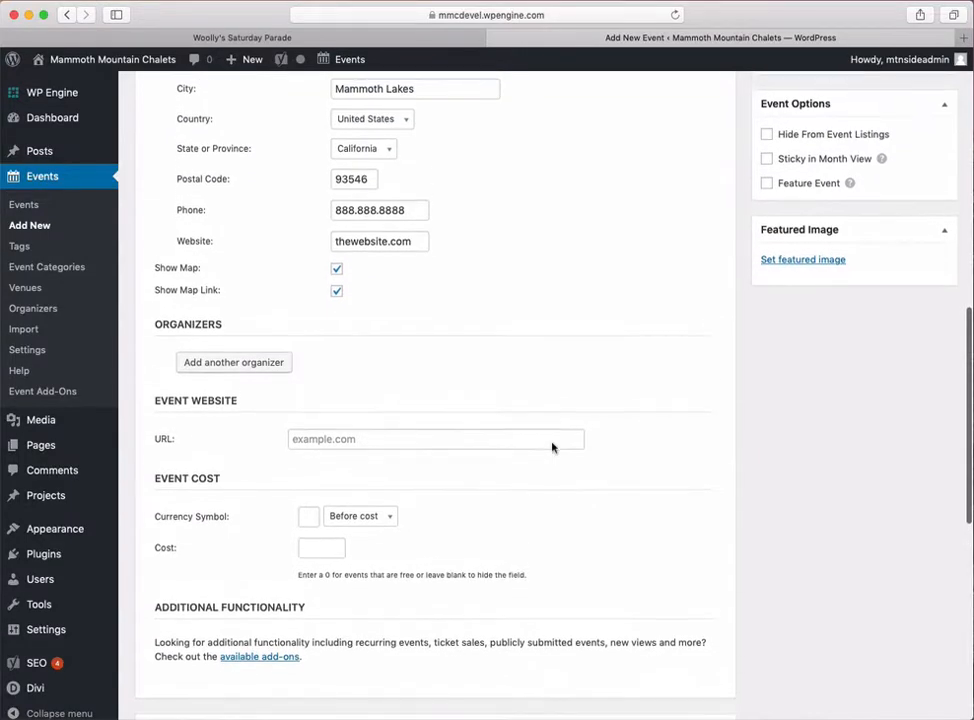
scroll(552, 445, up, 5)
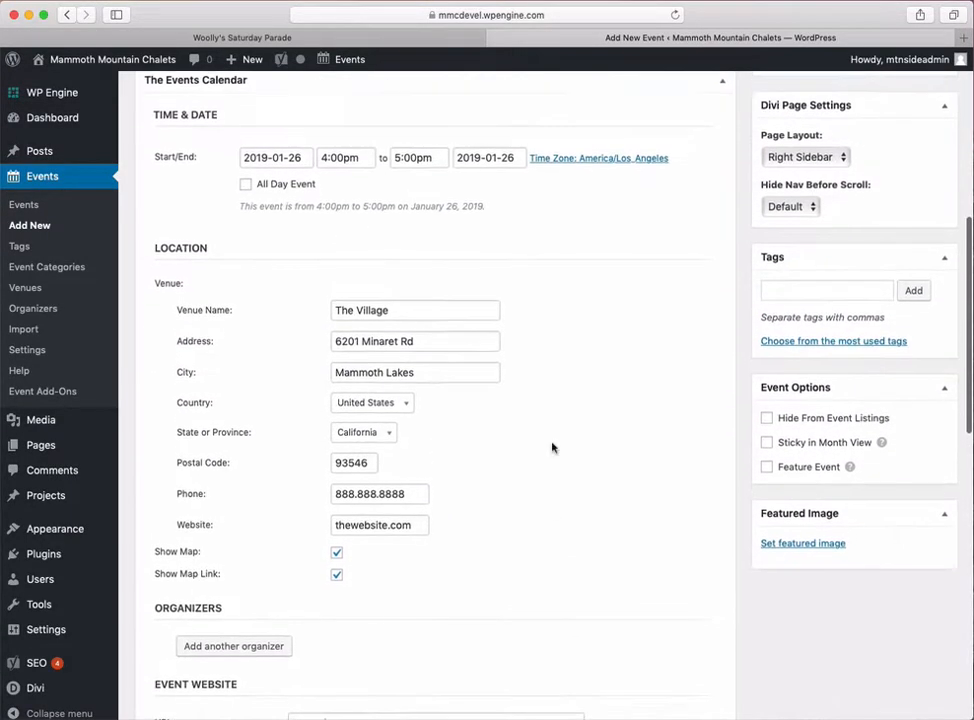
scroll(698, 372, up, 2)
scroll(701, 374, up, 5)
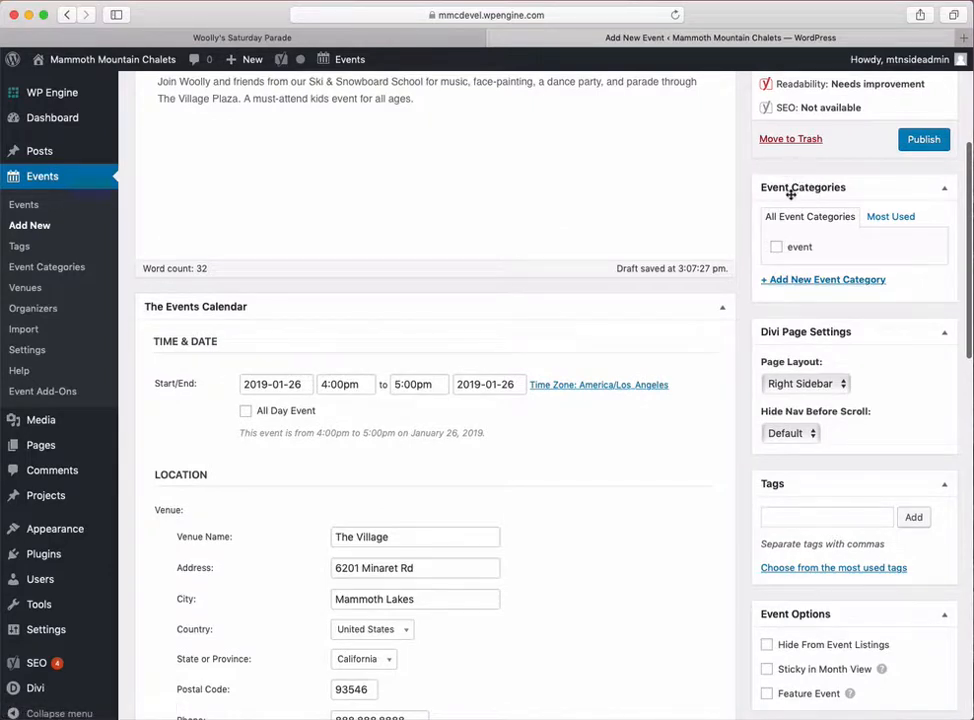
click(778, 248)
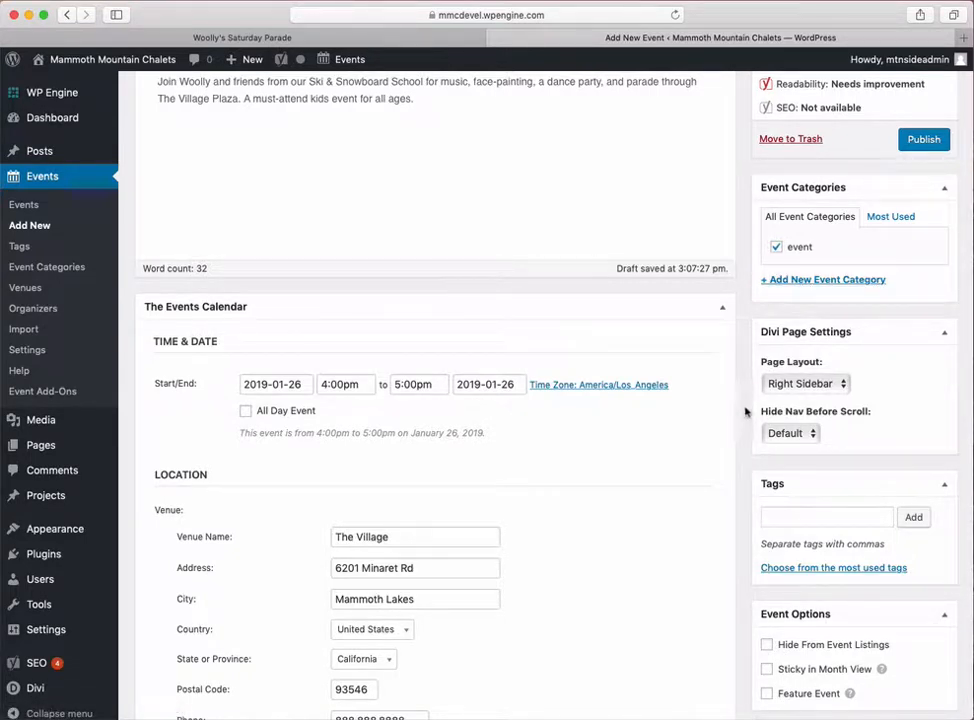
click(812, 384)
click(825, 414)
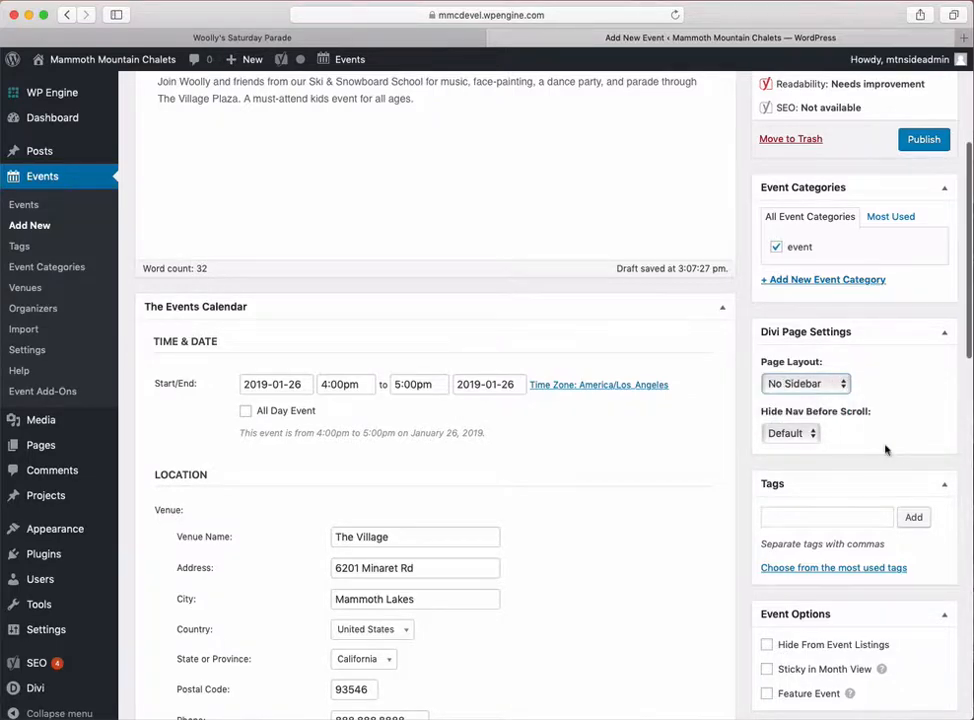
- Publish the event and view its public page to review the description, date, venue and map
scroll(885, 450, up, 5)
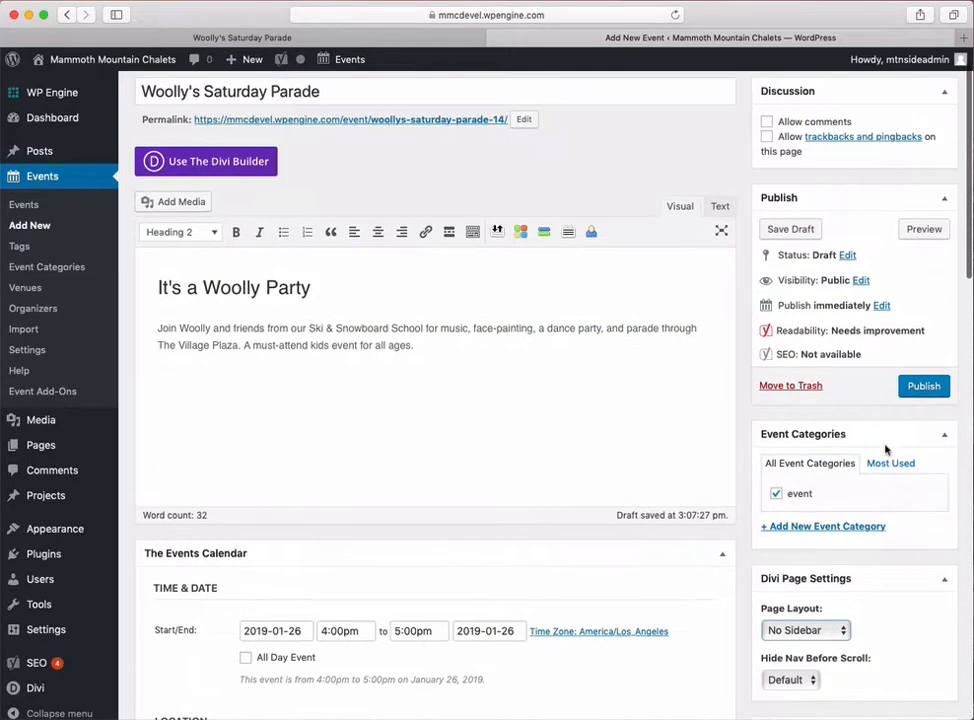
click(921, 387)
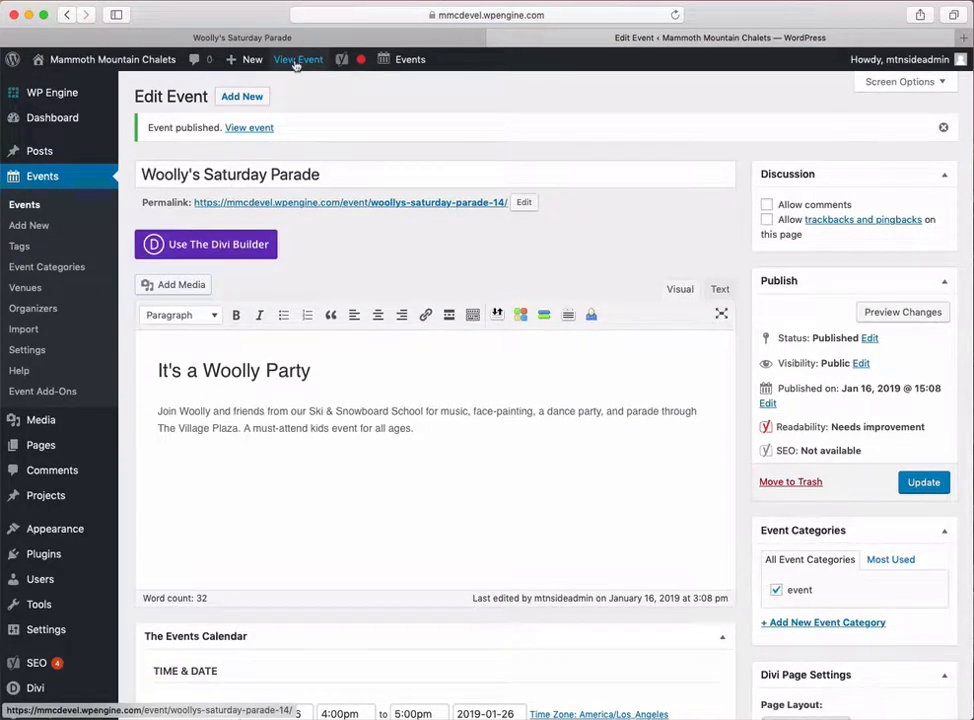
click(297, 60)
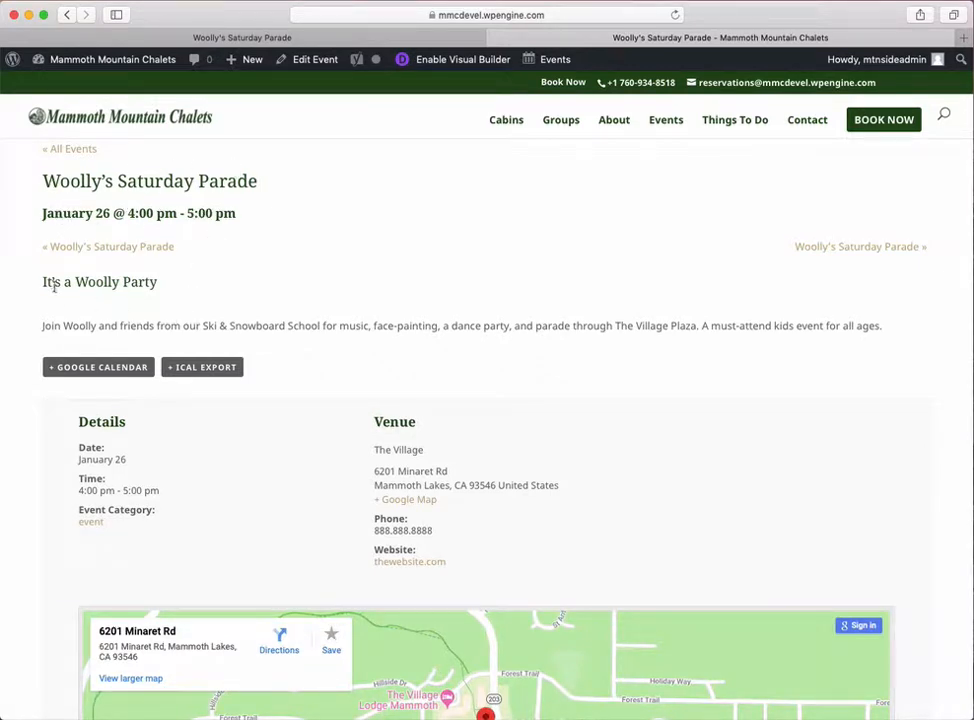
scroll(50, 439, down, 5)
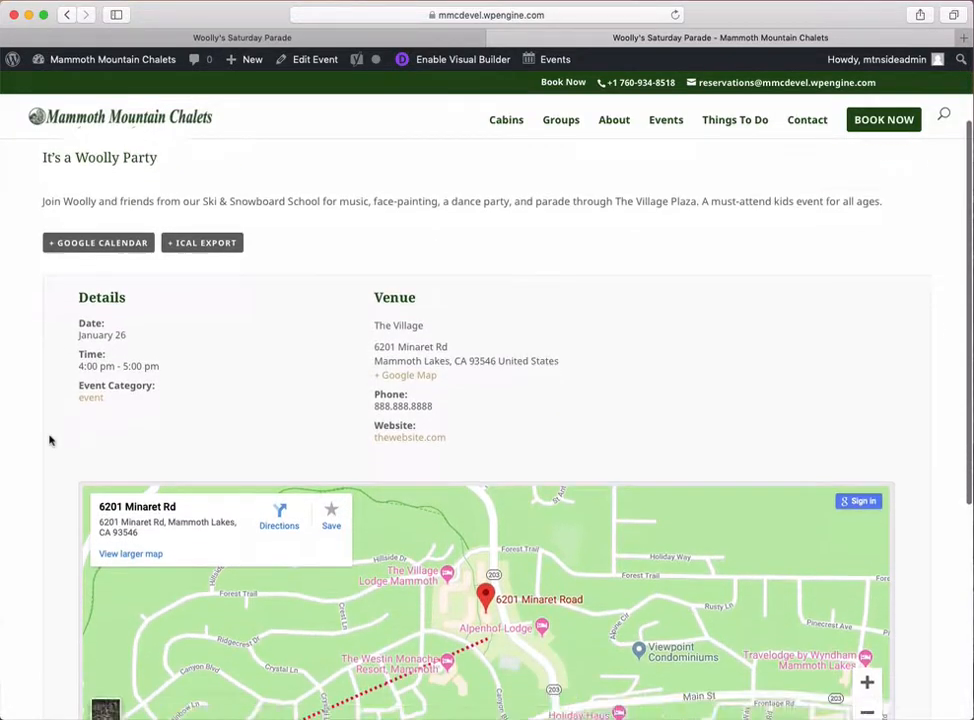
scroll(459, 490, up, 4)
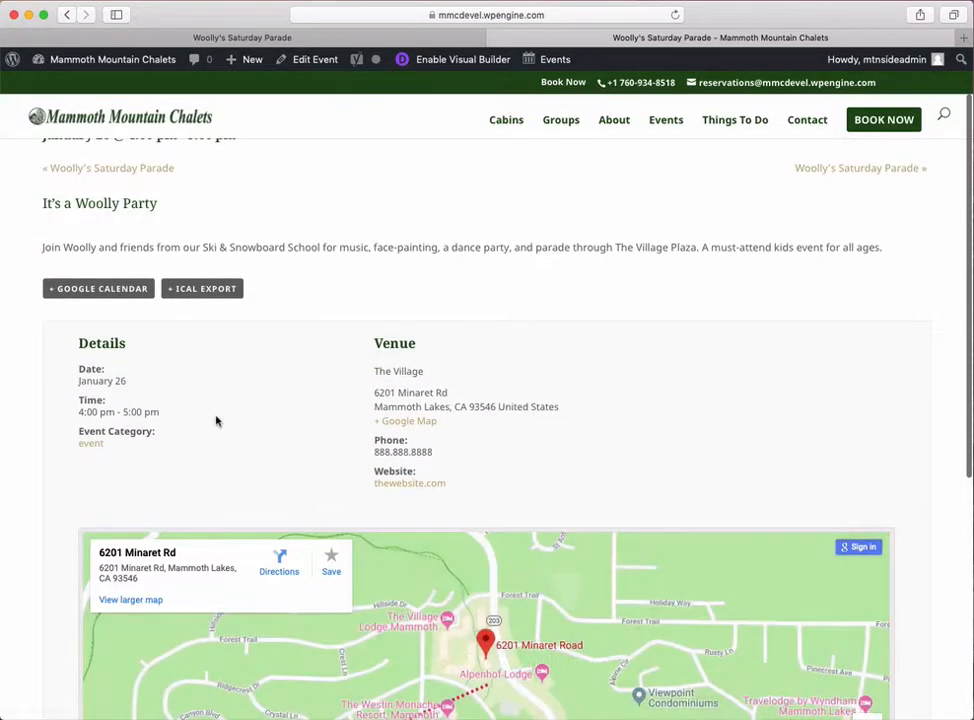
scroll(108, 426, up, 1)
scroll(25, 408, up, 2)
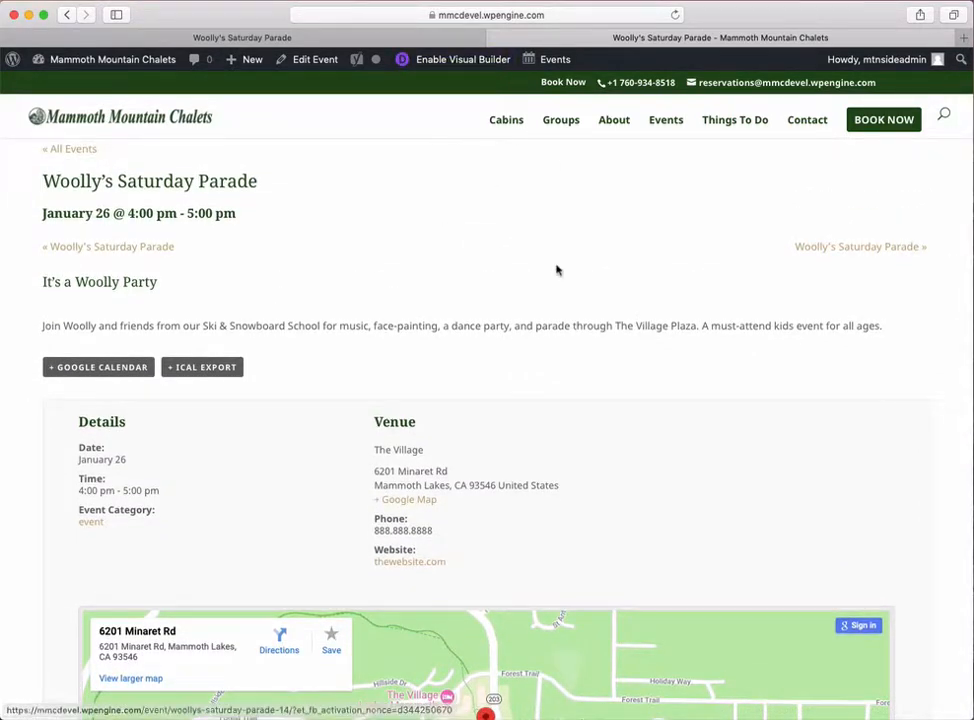
- Find the January 26 Woolly's Saturday Parade in the site's public Events listing and open it to check its details
click(673, 124)
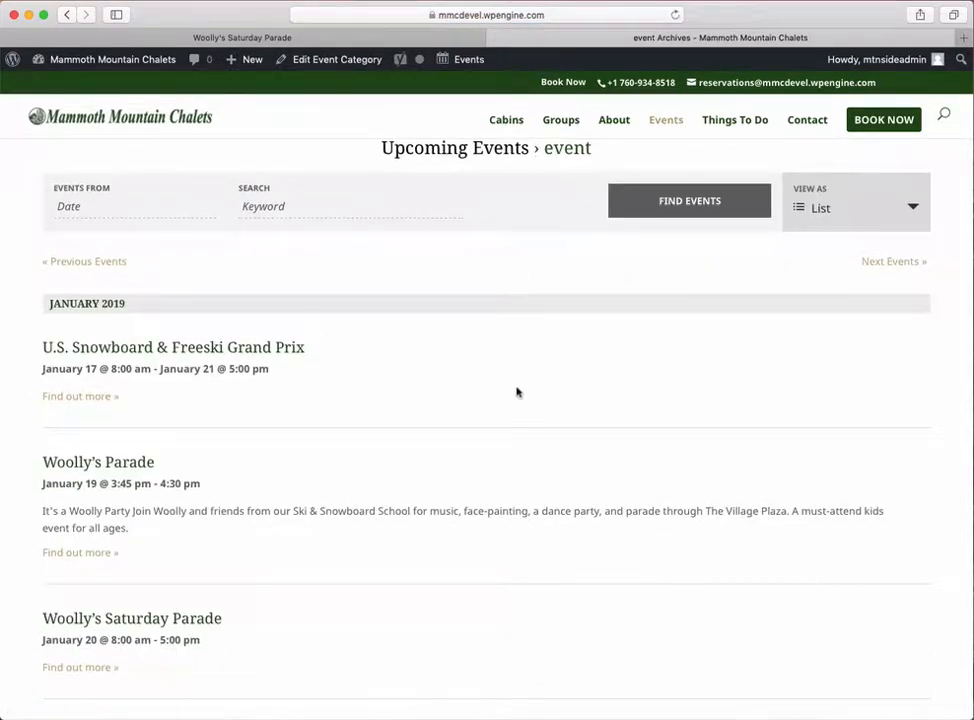
scroll(517, 392, down, 1)
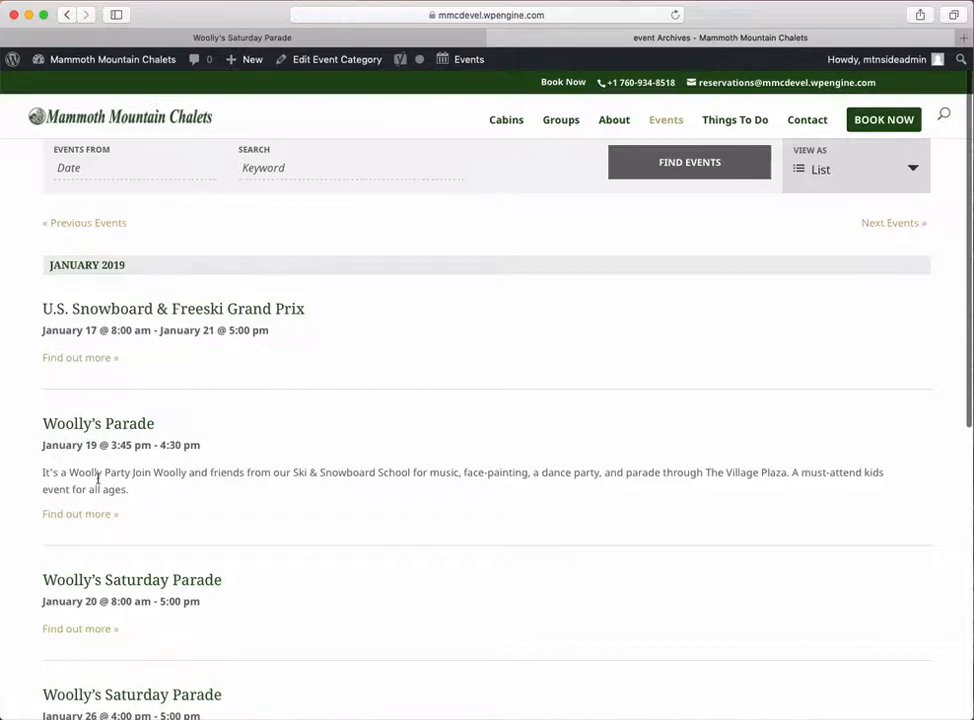
scroll(97, 478, down, 5)
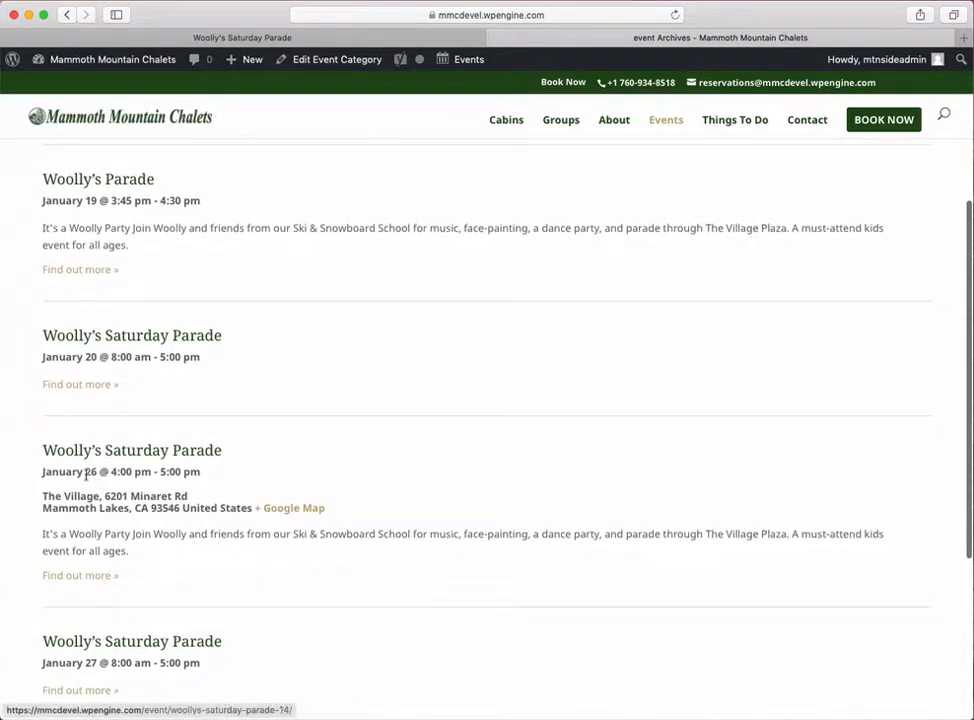
scroll(86, 477, down, 1)
scroll(89, 348, down, 1)
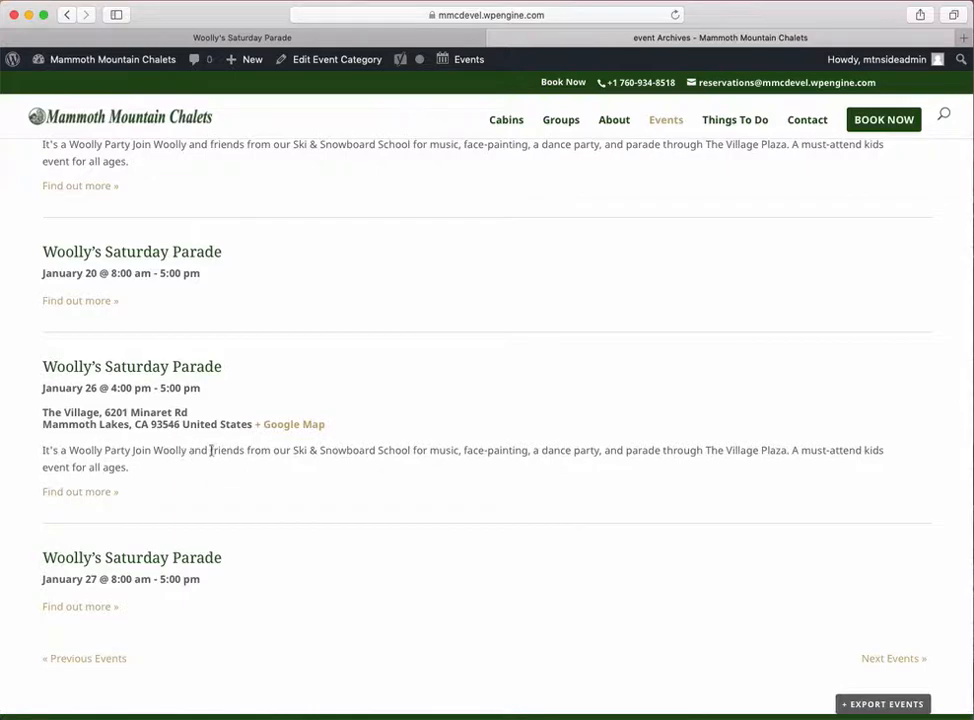
click(130, 369)
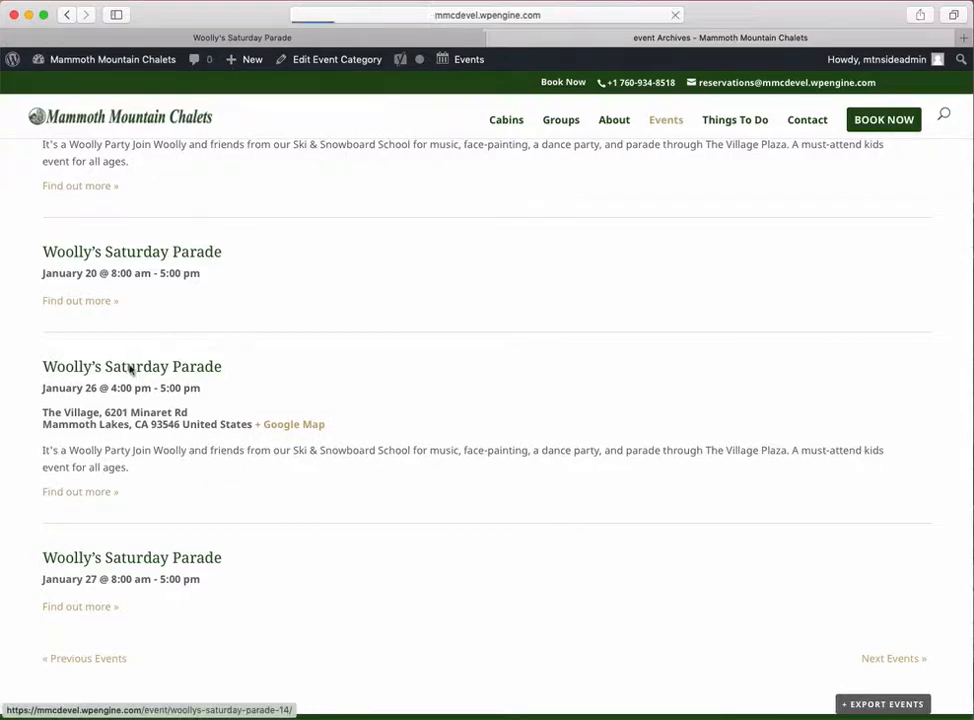
scroll(280, 490, down, 5)
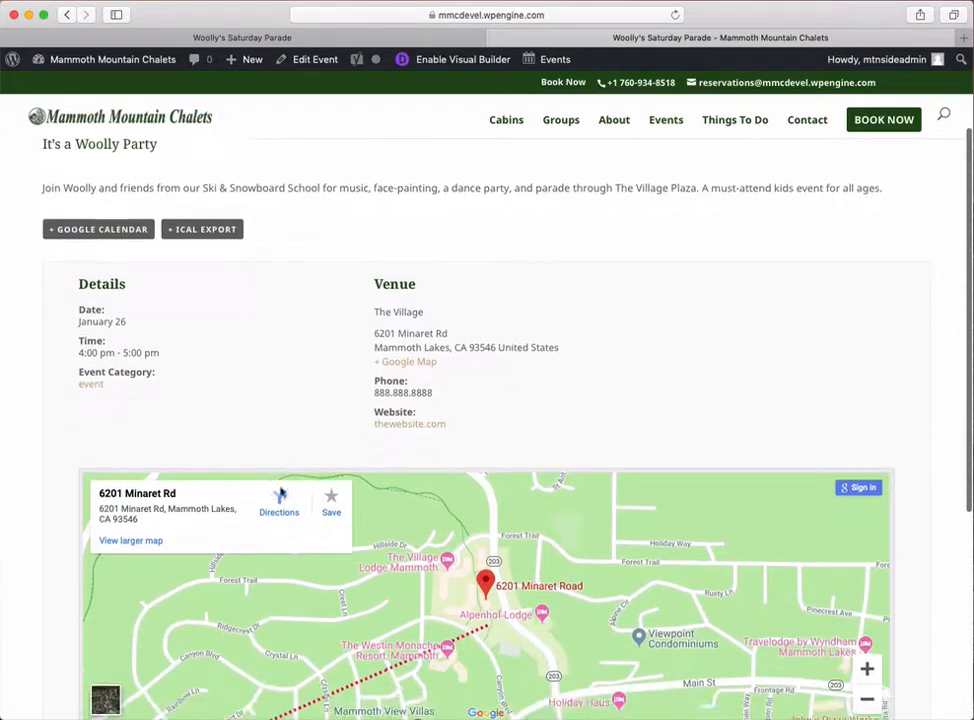
scroll(280, 487, up, 5)
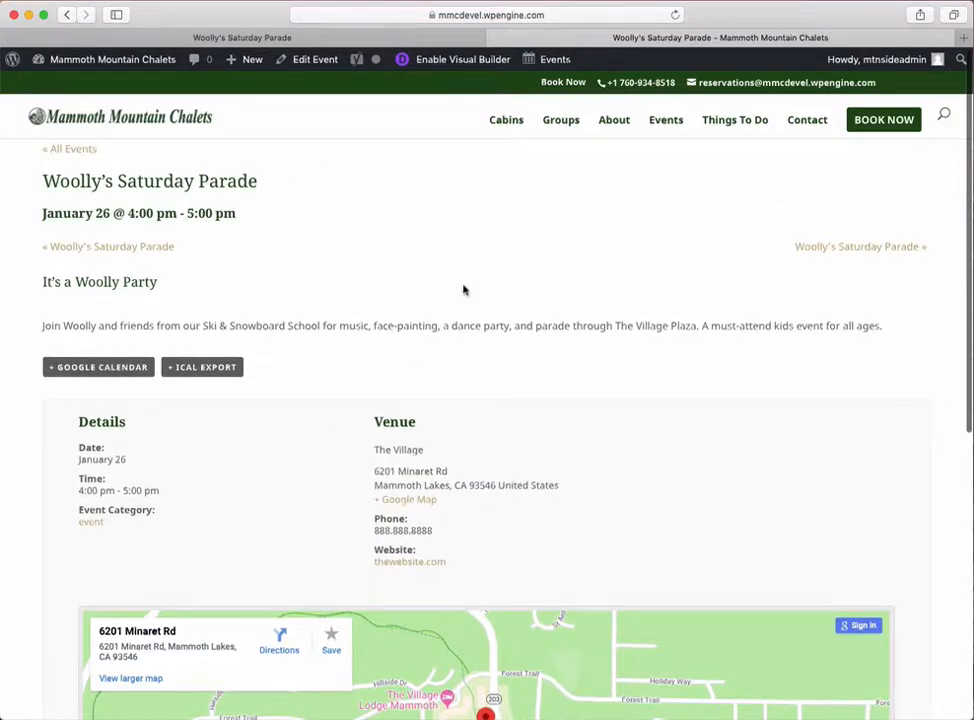